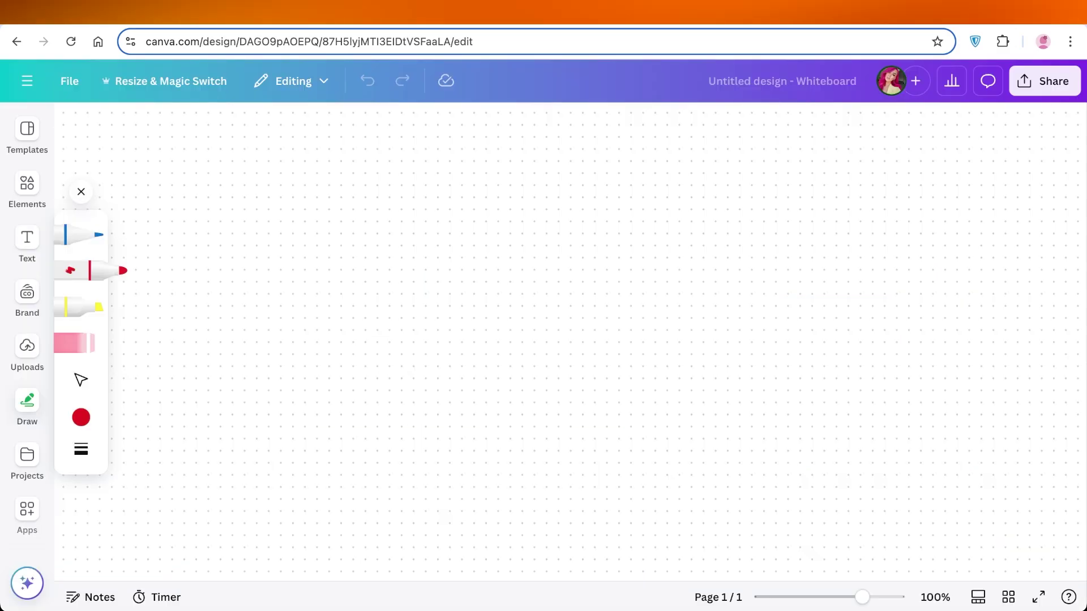
Draw two small red marker squares side by side and scatter dots inside the right one
mouse_move(223, 254)
left_mouse_down()
mouse_move(272, 253)
mouse_move(266, 300)
mouse_move(220, 275)
mouse_move(224, 253)
left_mouse_up()
mouse_move(304, 247)
left_mouse_down()
mouse_move(341, 249)
mouse_move(345, 302)
mouse_move(300, 261)
mouse_move(304, 246)
left_mouse_up()
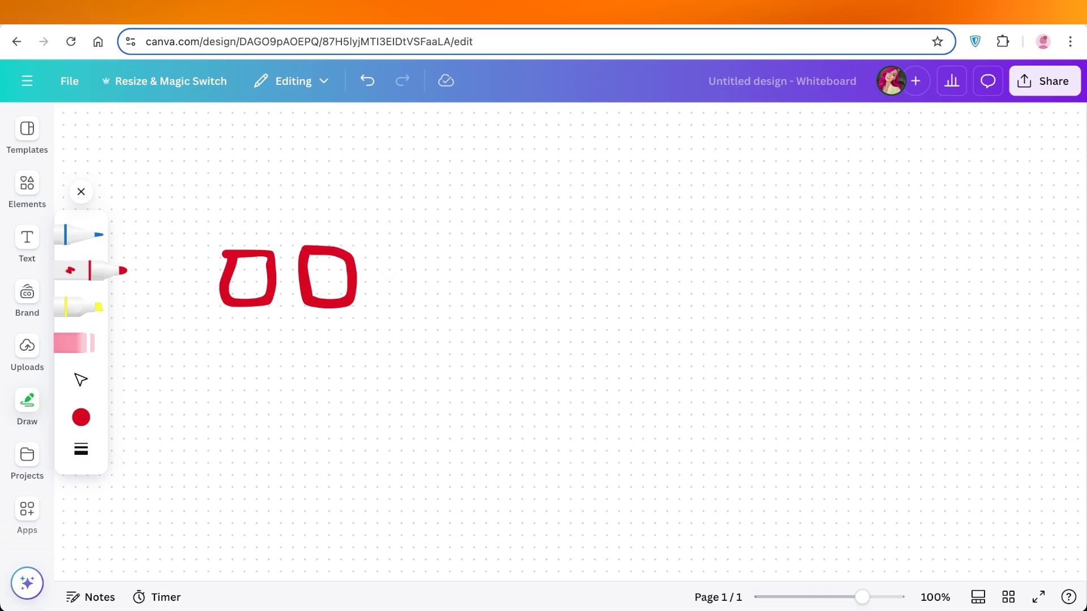
left_click(315, 263)
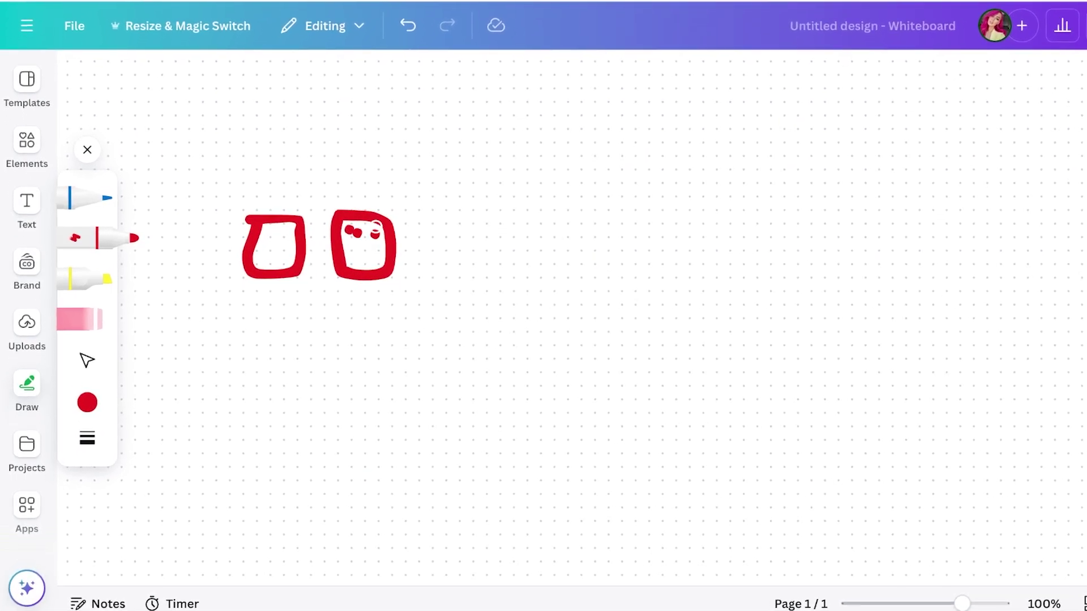
left_click(375, 227)
left_click(359, 252)
left_click(366, 263)
left_click(385, 252)
left_click(373, 241)
left_click(345, 250)
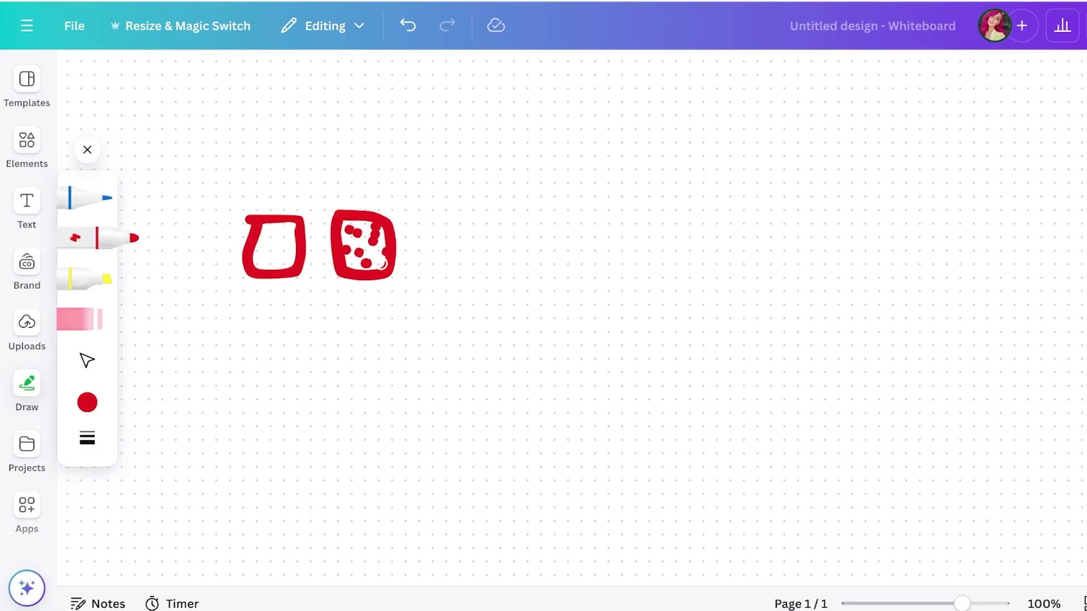
Erase the undotted left square from the whiteboard
key("h")
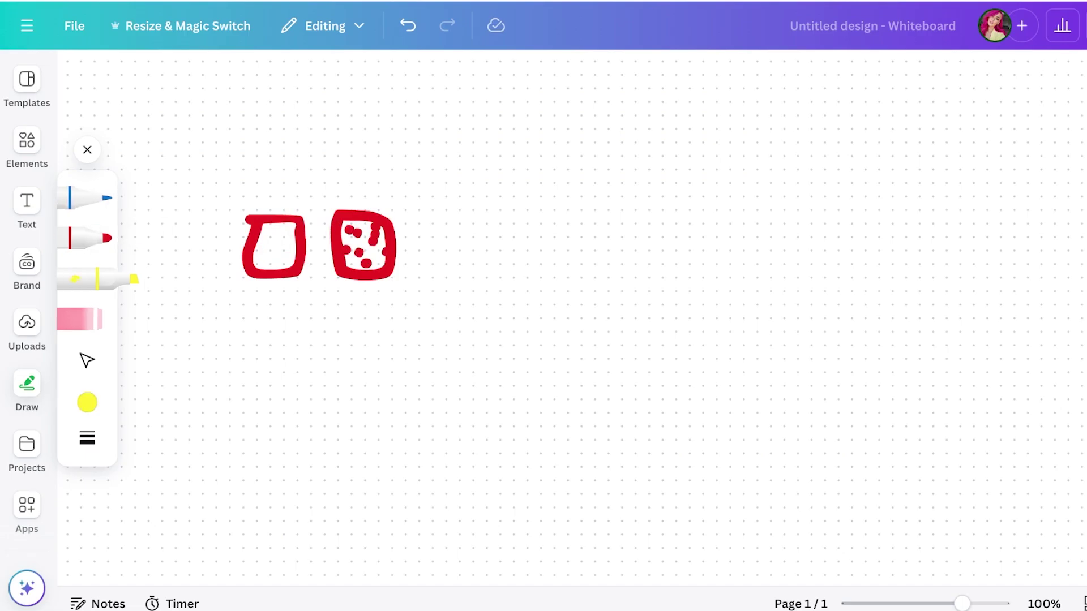
key("e")
left_click_drag(242, 219, 252, 232)
Draw a red marker arrow from the dotted square to a large red container outline on the right
left_click(75, 238)
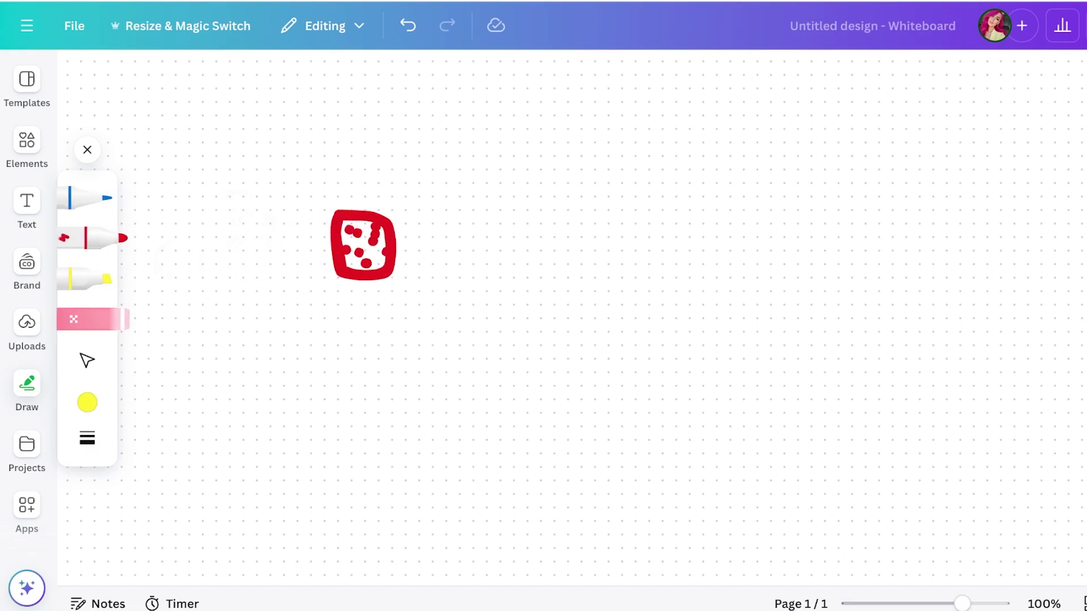
left_click(360, 272)
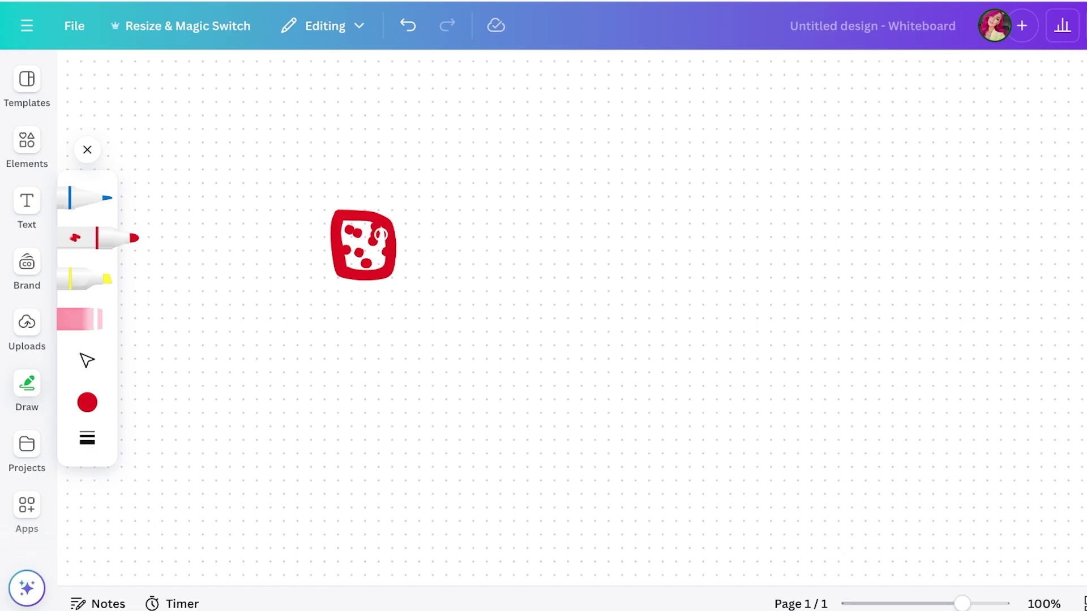
mouse_move(410, 246)
left_mouse_down()
mouse_move(655, 209)
mouse_move(661, 228)
mouse_move(638, 270)
left_mouse_up()
mouse_move(696, 98)
left_mouse_down()
mouse_move(984, 96)
mouse_move(994, 299)
mouse_move(979, 470)
mouse_move(810, 520)
mouse_move(729, 448)
mouse_move(698, 97)
left_mouse_up()
Scatter about two dozen red marker dots throughout the large container outline
left_click(758, 136)
left_click(847, 129)
left_click(960, 136)
left_click(932, 237)
left_click(881, 190)
left_click(932, 136)
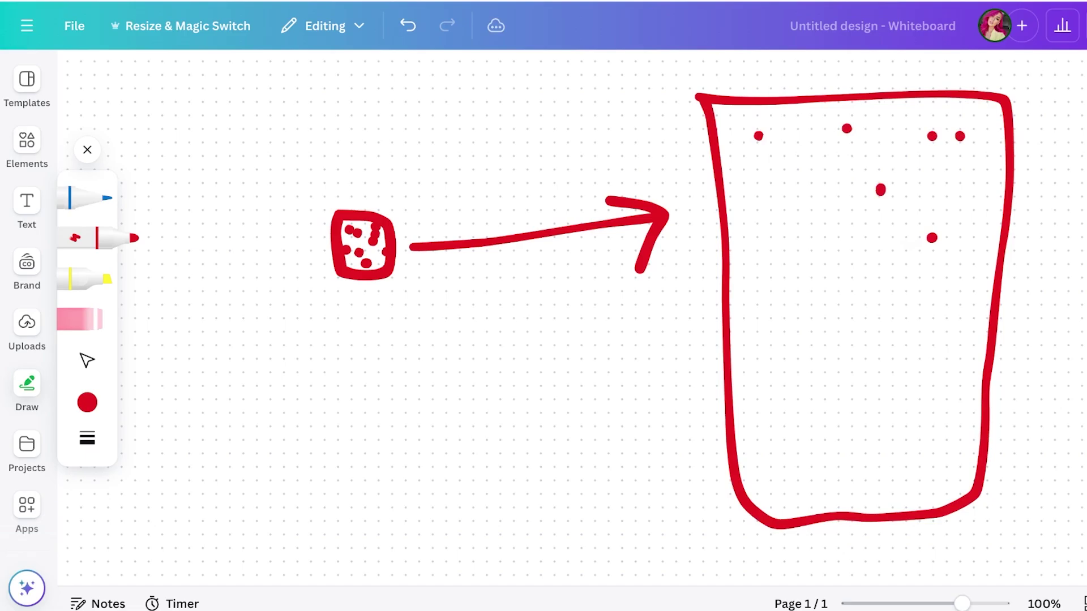
left_click(906, 125)
left_click(805, 213)
left_click(747, 176)
left_click(775, 158)
left_click(832, 176)
left_click(848, 154)
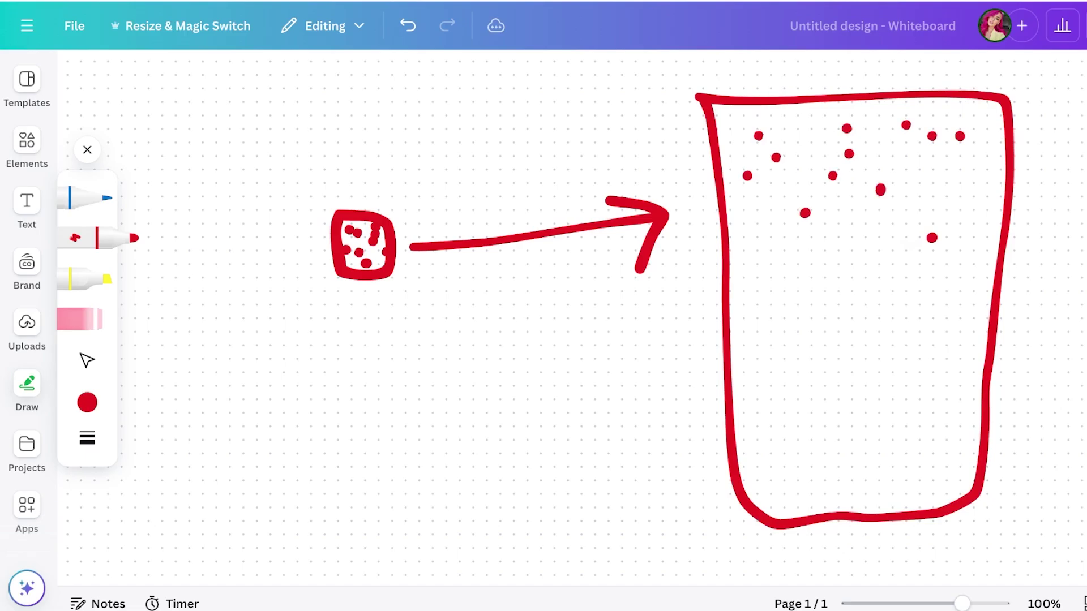
left_click(986, 208)
left_click(878, 321)
left_click(729, 325)
left_click(830, 256)
left_click(844, 379)
left_click(896, 463)
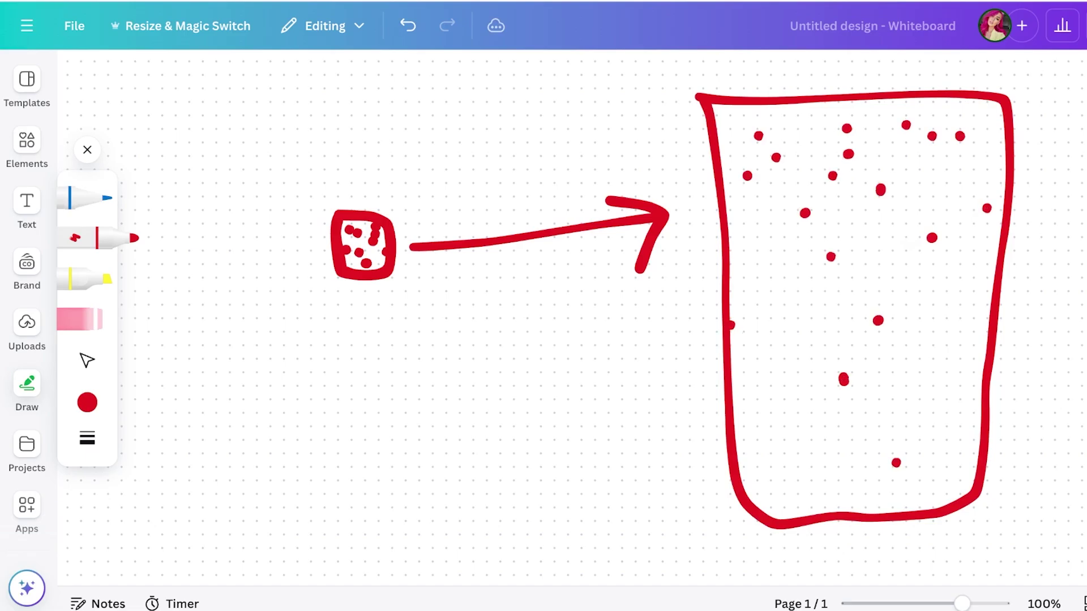
left_click(954, 430)
left_click(778, 459)
left_click(942, 330)
left_click(929, 244)
left_click(836, 265)
left_click(760, 331)
left_click(816, 347)
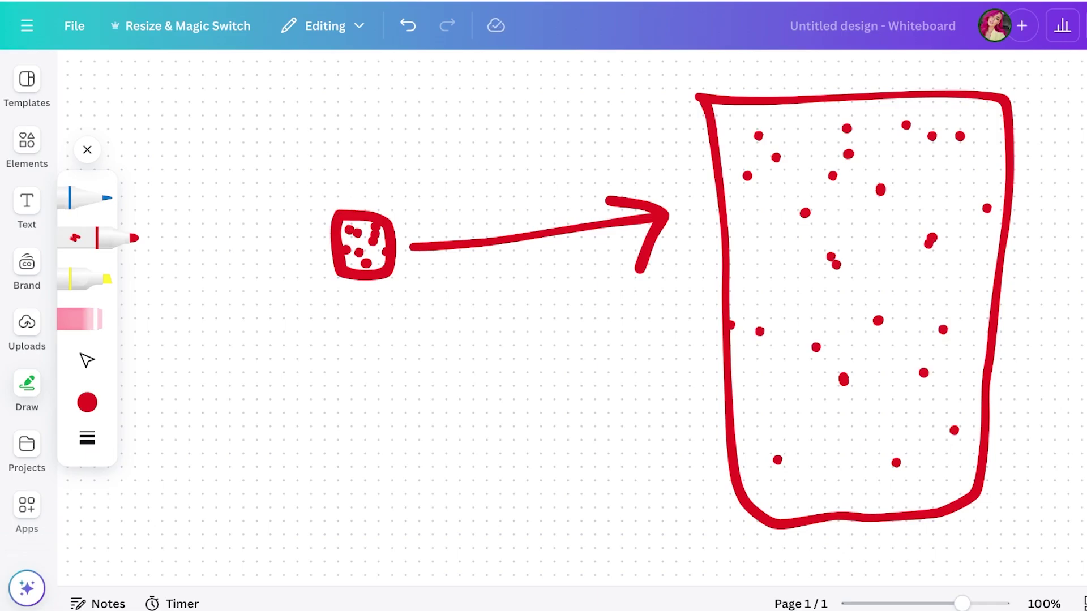
Highlight the small dotted square and several bands of dots in the large container in yellow
left_click(85, 279)
mouse_move(338, 225)
left_mouse_down()
mouse_move(412, 226)
mouse_move(356, 259)
mouse_move(347, 231)
left_mouse_up()
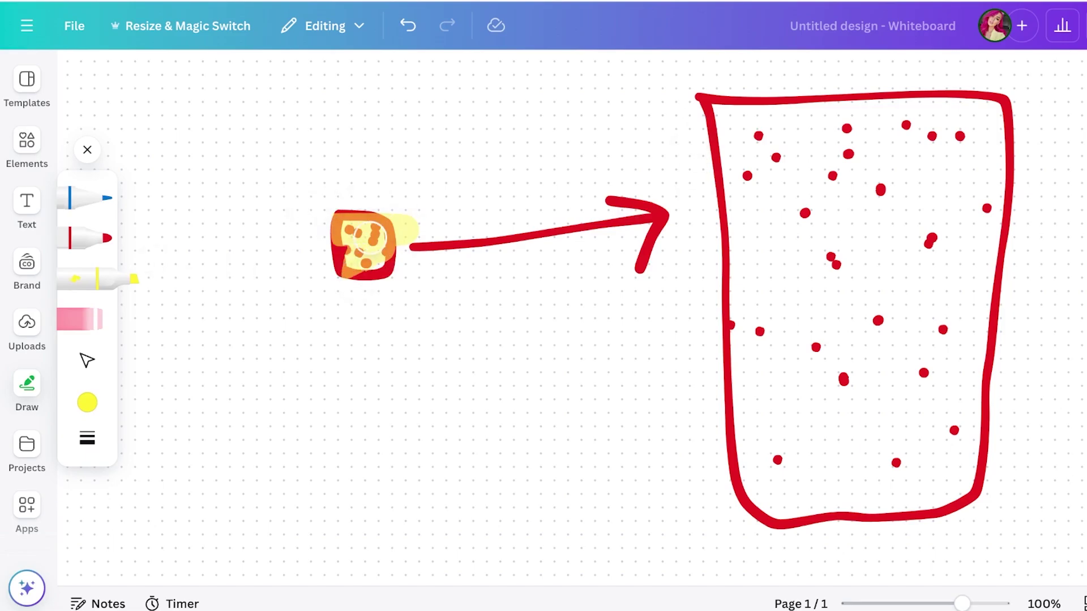
mouse_move(773, 120)
left_mouse_down()
mouse_move(831, 174)
mouse_move(849, 294)
mouse_move(896, 462)
left_mouse_up()
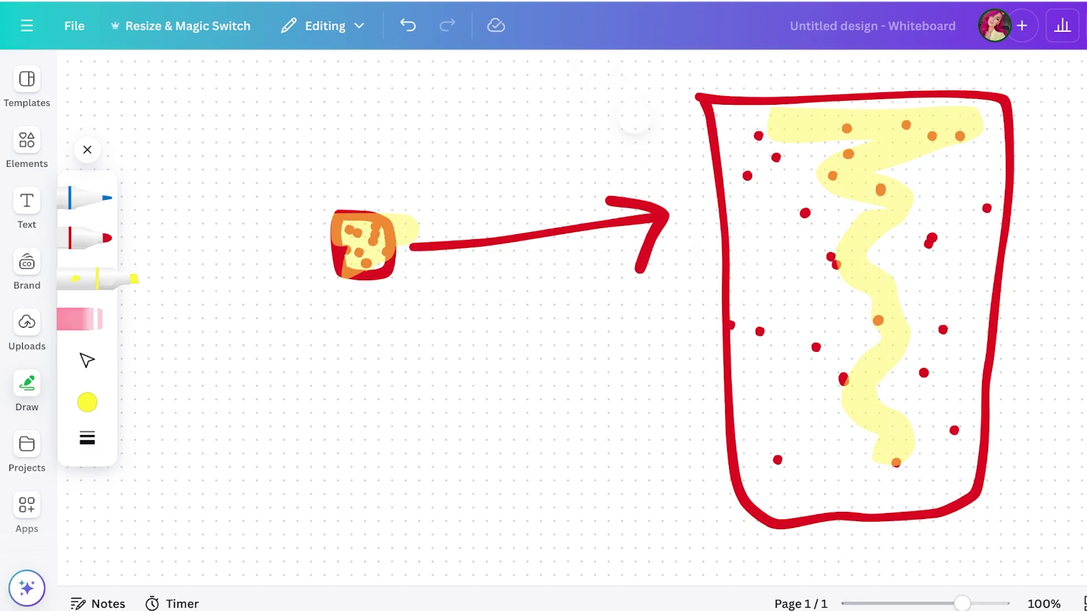
left_click_drag(758, 126, 799, 383)
left_click_drag(965, 179, 967, 331)
mouse_move(986, 210)
left_mouse_down()
mouse_move(965, 376)
mouse_move(852, 435)
left_mouse_up()
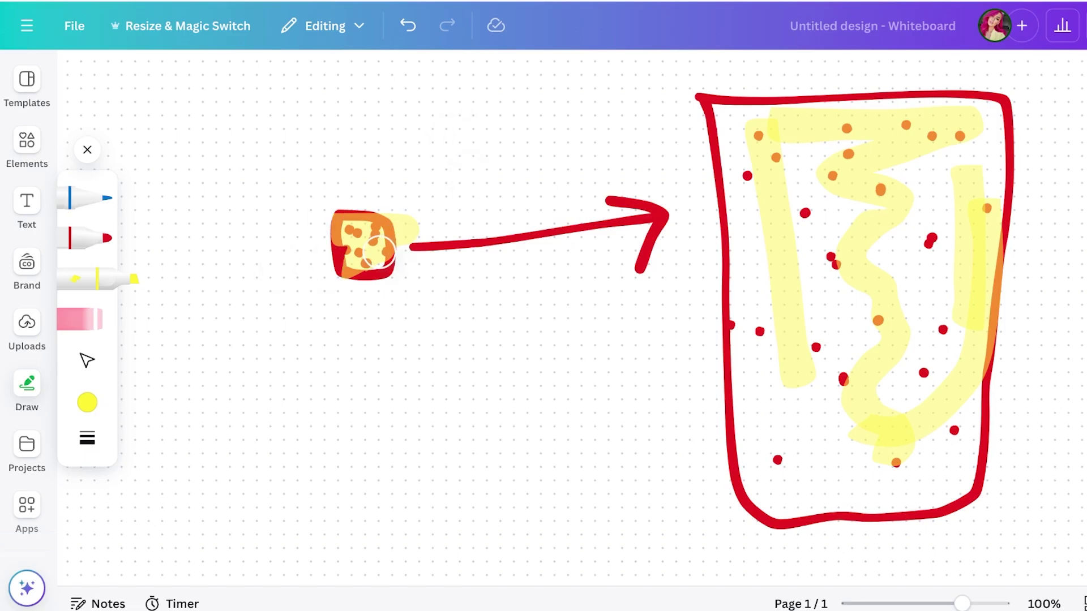
left_click(366, 263)
left_click(376, 228)
left_click(378, 236)
left_click(373, 243)
Erase the entire drawing from the whiteboard
left_click(80, 318)
mouse_move(317, 216)
left_mouse_down()
mouse_move(377, 368)
mouse_move(687, 243)
mouse_move(800, 383)
mouse_move(898, 383)
left_mouse_up()
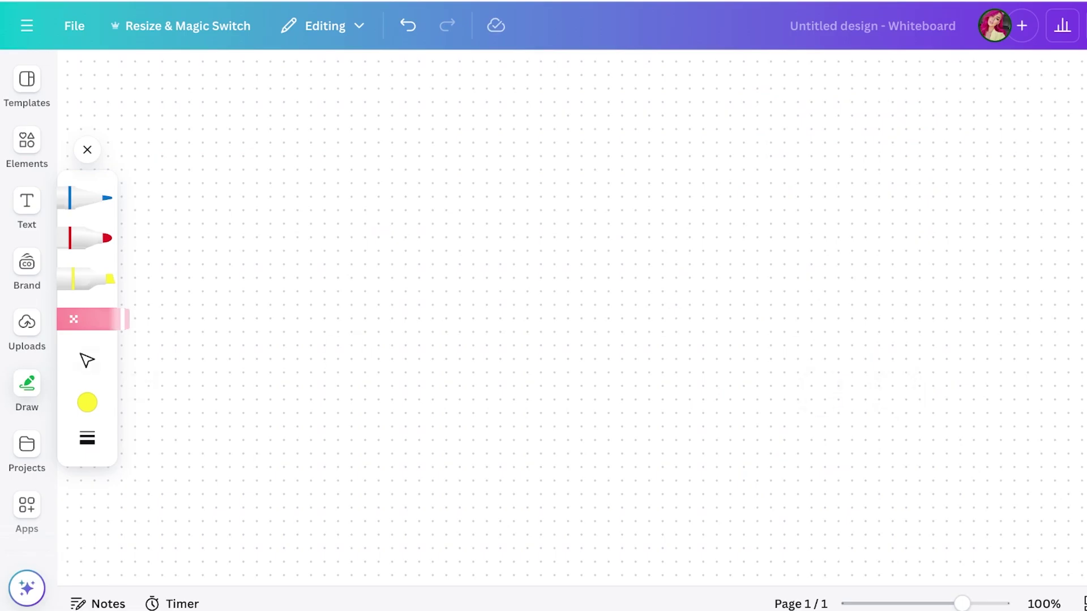
Change the marker colour to black and draw a new diagram across the empty whiteboard
left_click(85, 238)
left_click(87, 403)
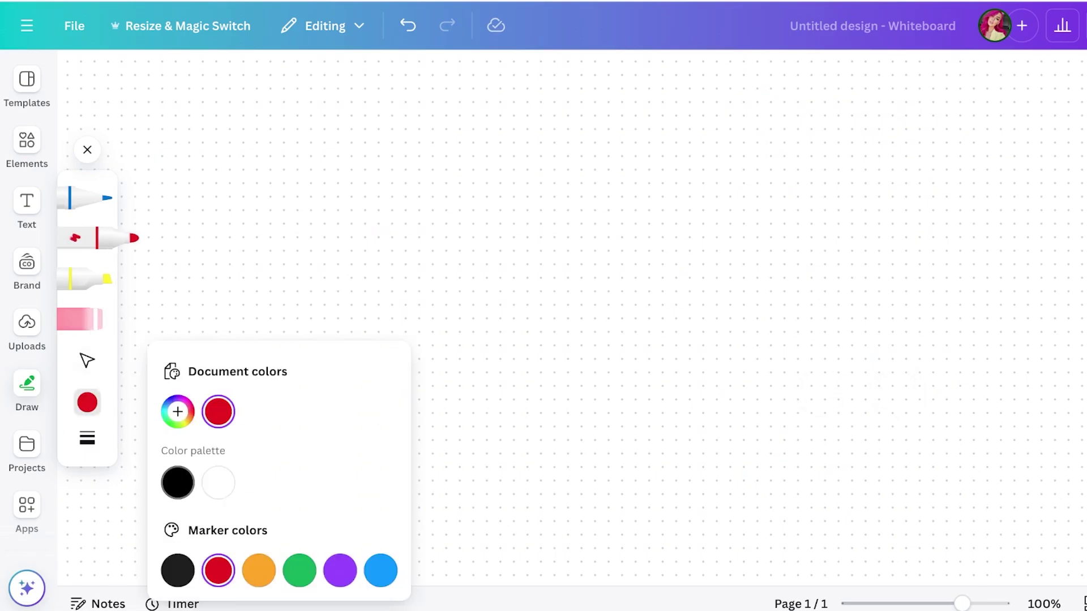
left_click(177, 483)
mouse_move(207, 125)
left_mouse_down()
mouse_move(410, 277)
mouse_move(233, 473)
mouse_move(209, 127)
left_mouse_up()
mouse_move(420, 229)
left_mouse_down()
mouse_move(742, 201)
mouse_move(703, 237)
left_mouse_up()
mouse_move(804, 61)
left_mouse_down()
mouse_move(1084, 63)
mouse_move(817, 73)
mouse_move(970, 381)
mouse_move(1019, 399)
left_mouse_up()
mouse_move(475, 399)
left_mouse_down()
mouse_move(470, 437)
mouse_move(482, 412)
mouse_move(781, 276)
mouse_move(558, 451)
mouse_move(563, 390)
left_mouse_up()
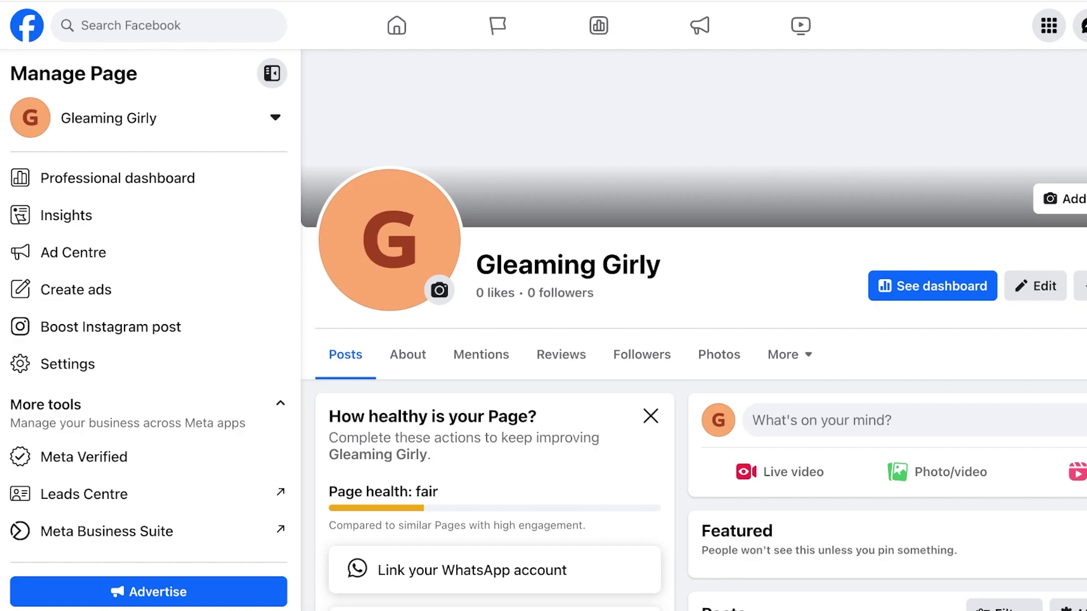
Switch from the Gleaming Girly Facebook Page to the Ads Manager Audience page and highlight the Lookalike Audiences description
left_click(73, 253)
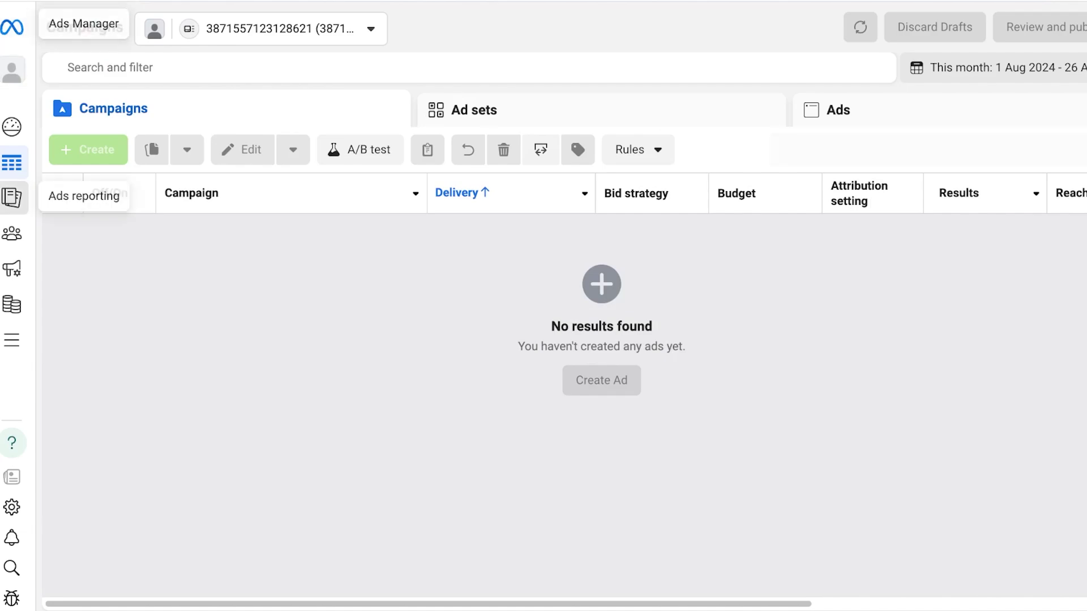
mouse_move(12, 198)
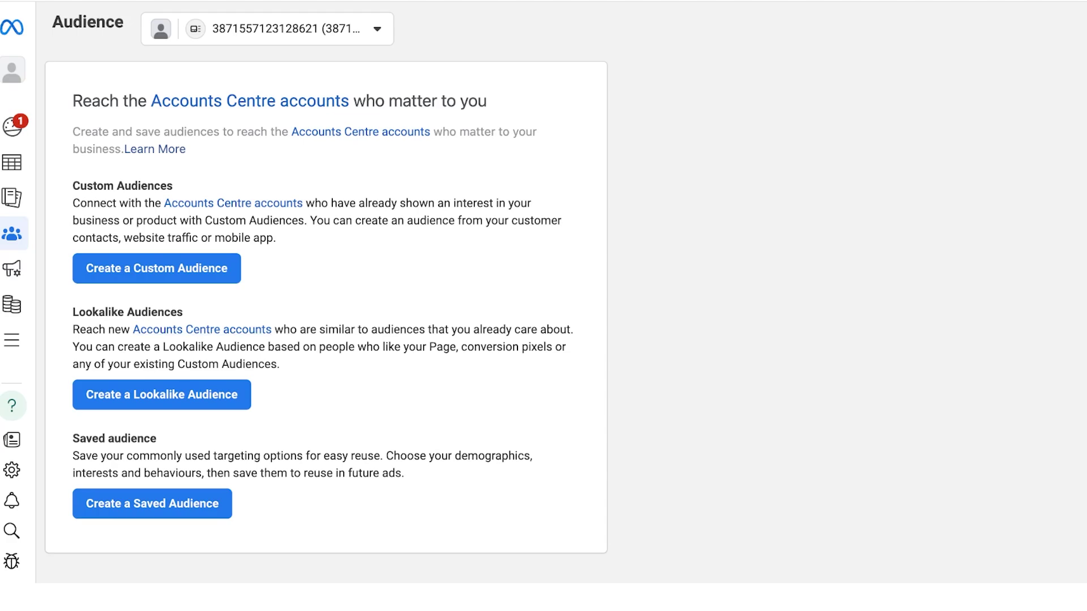
left_click_drag(317, 330, 574, 329)
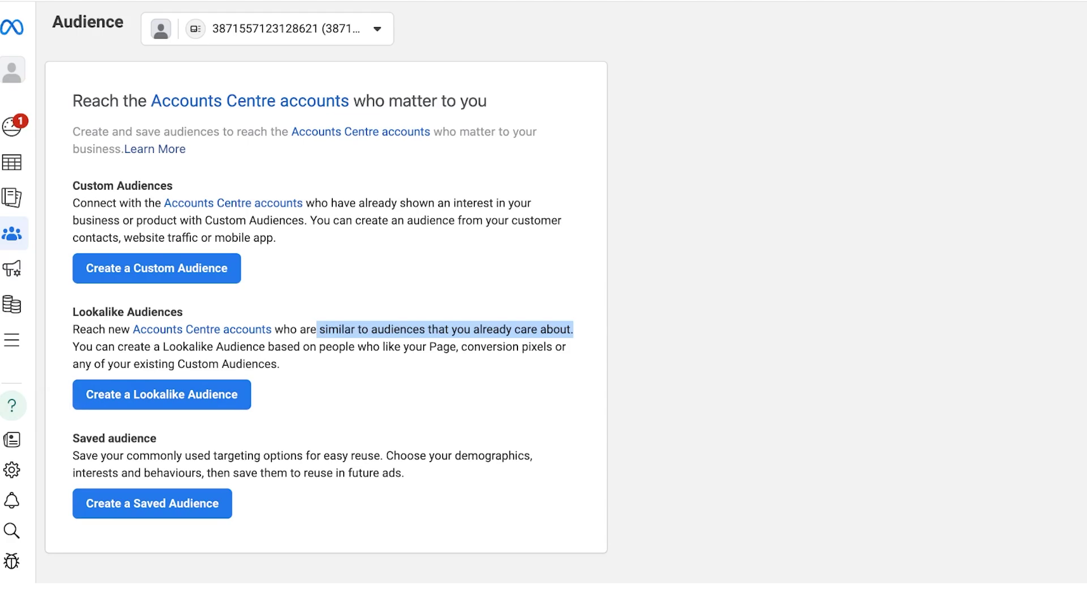
left_click_drag(303, 346, 280, 364)
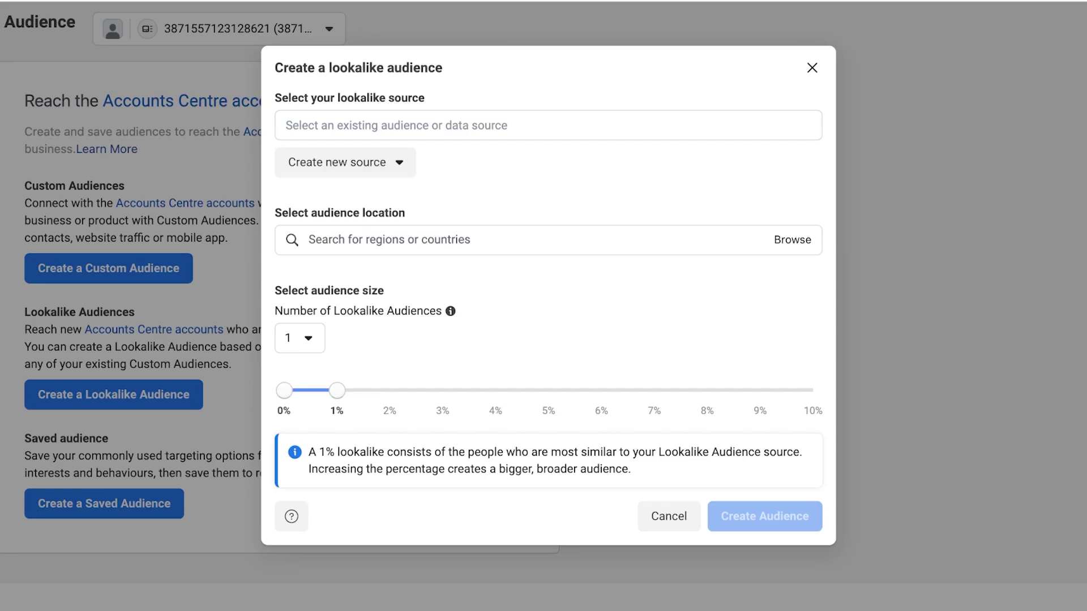
Examine the new-source options and the existing value-based and other sources offered for the lookalike audience
left_click(345, 162)
left_click(547, 126)
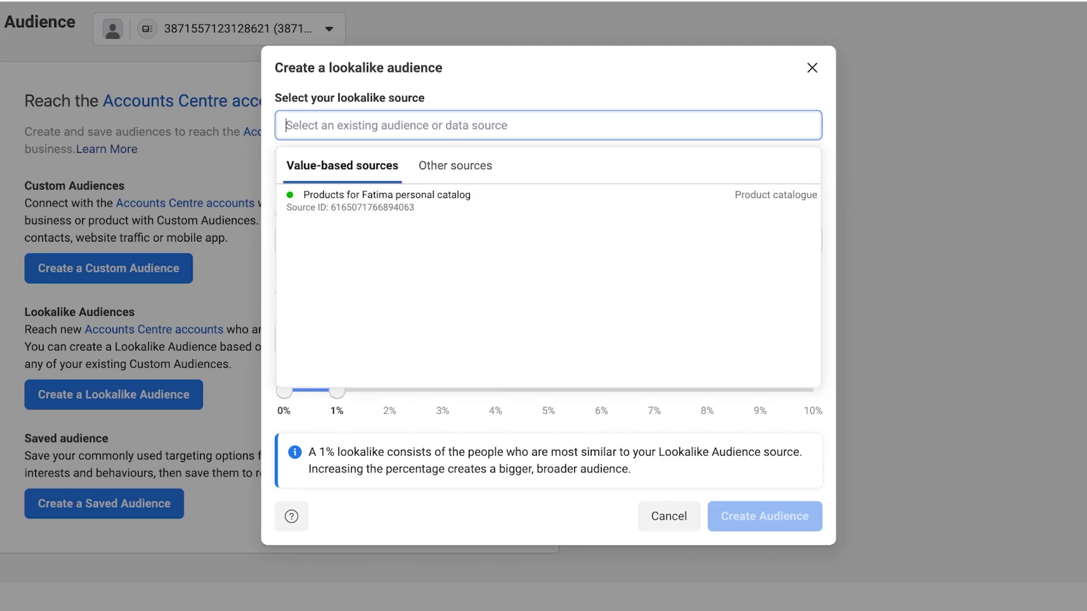
key("Escape")
left_click(285, 125)
key("Escape")
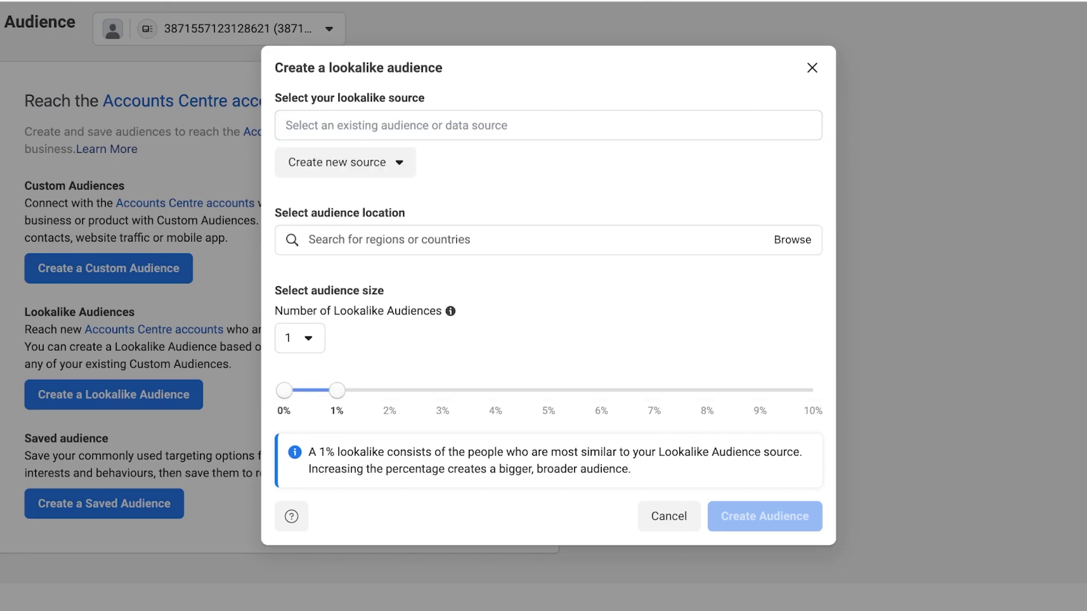
left_click(345, 162)
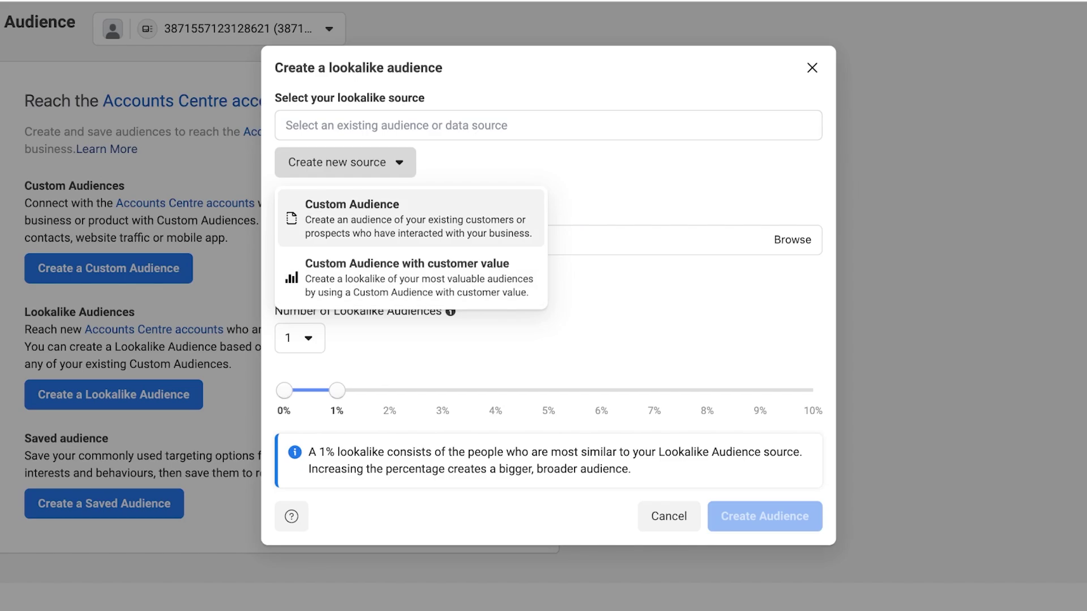
left_click(548, 126)
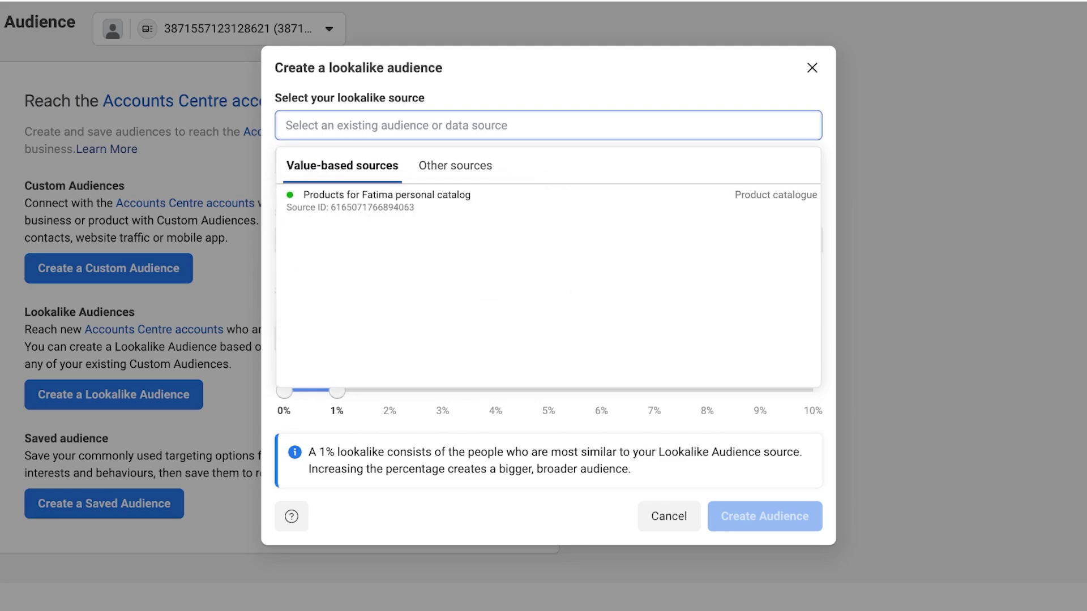
left_click(455, 165)
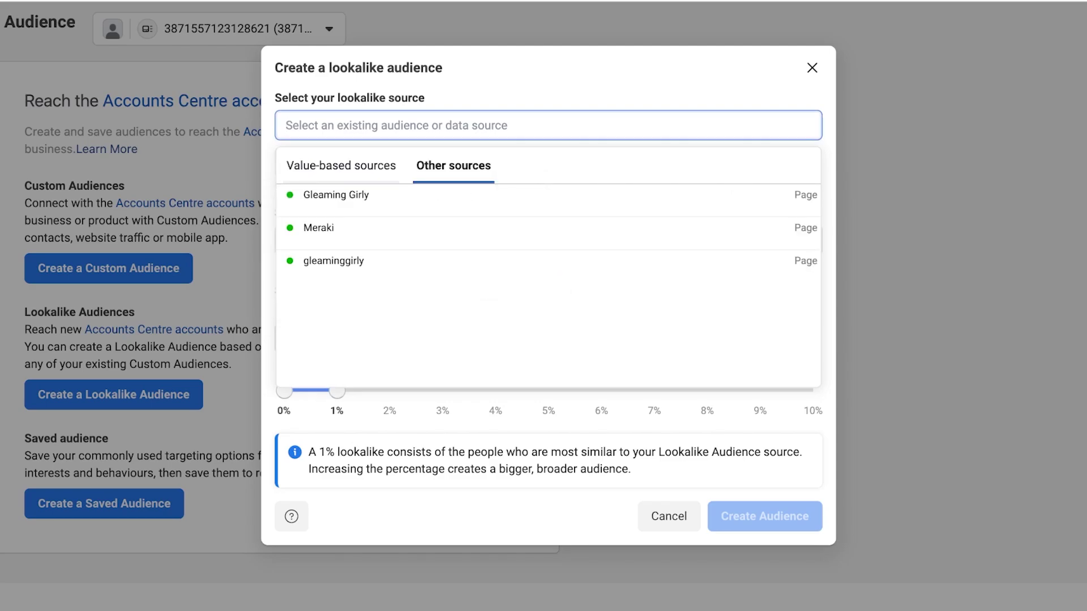
left_click(342, 165)
left_click(455, 165)
left_click(342, 165)
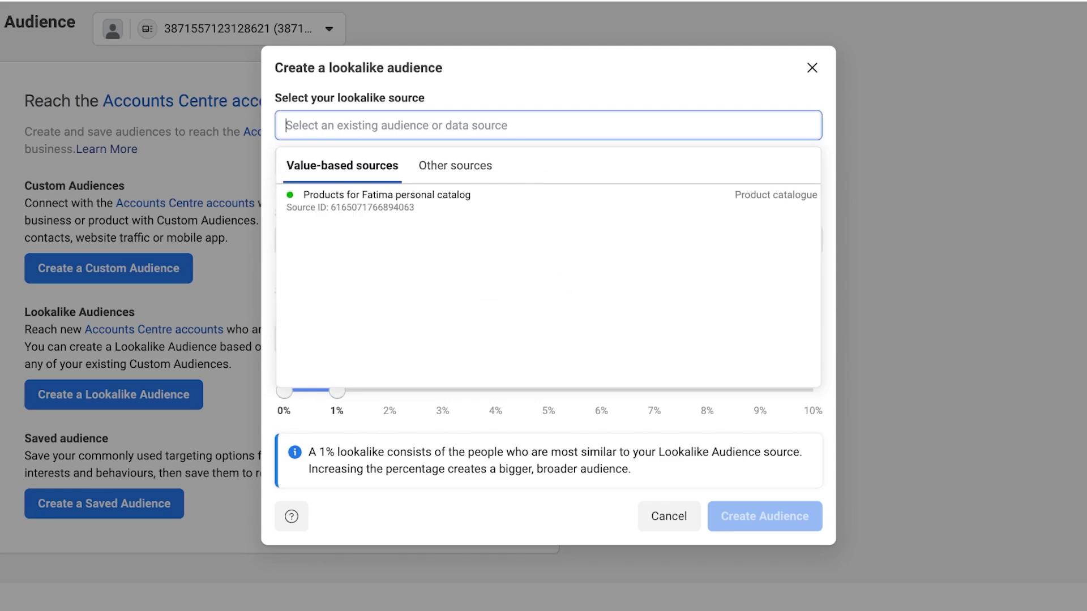
Try the personal product catalogue as the value-based lookalike source and open its product set choices
mouse_move(548, 200)
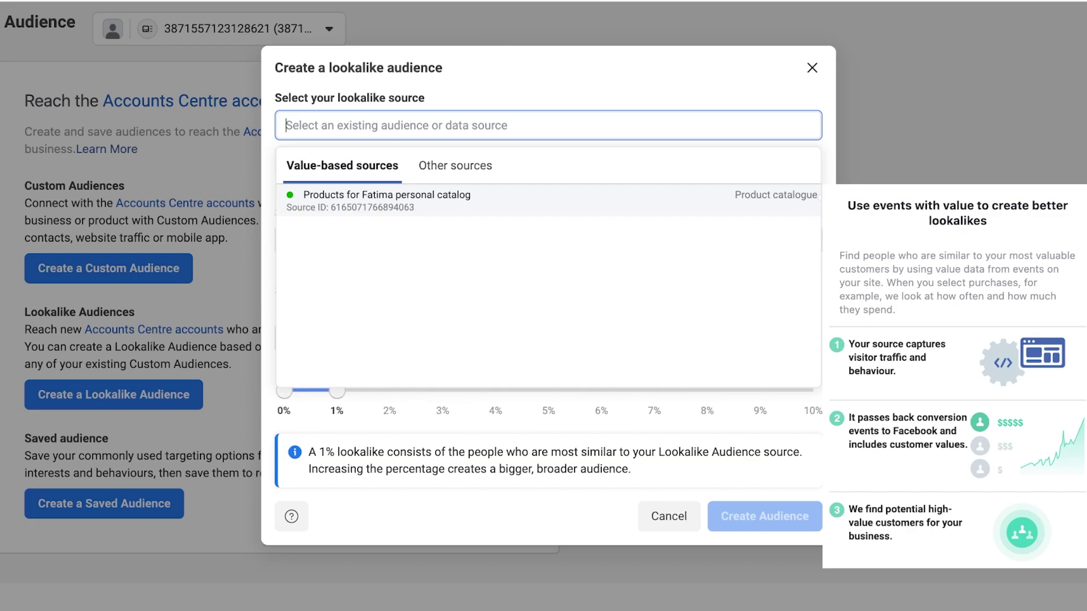
left_click(396, 201)
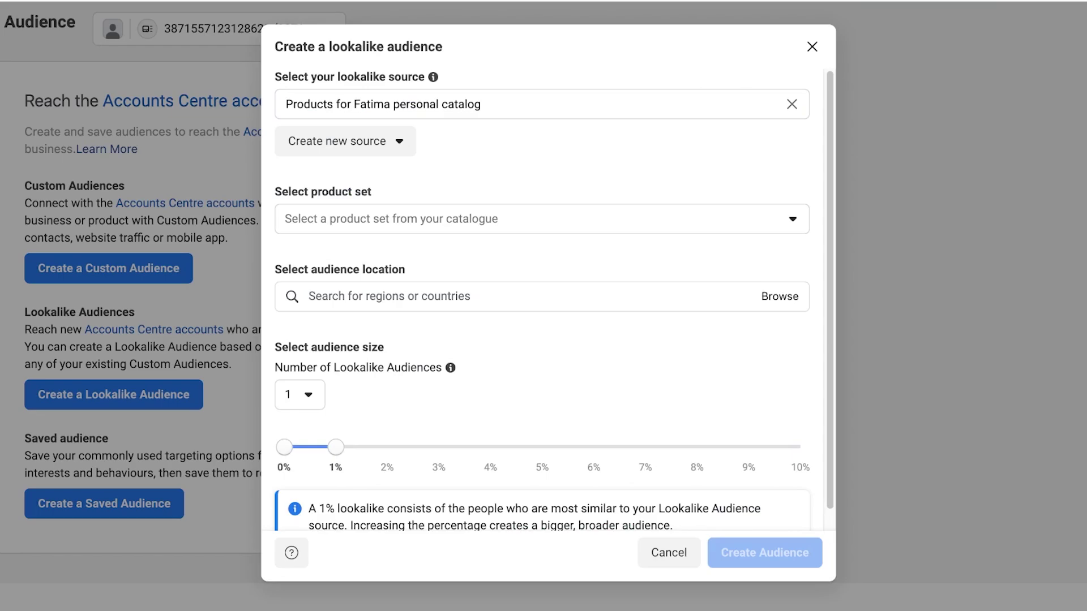
left_click(390, 104)
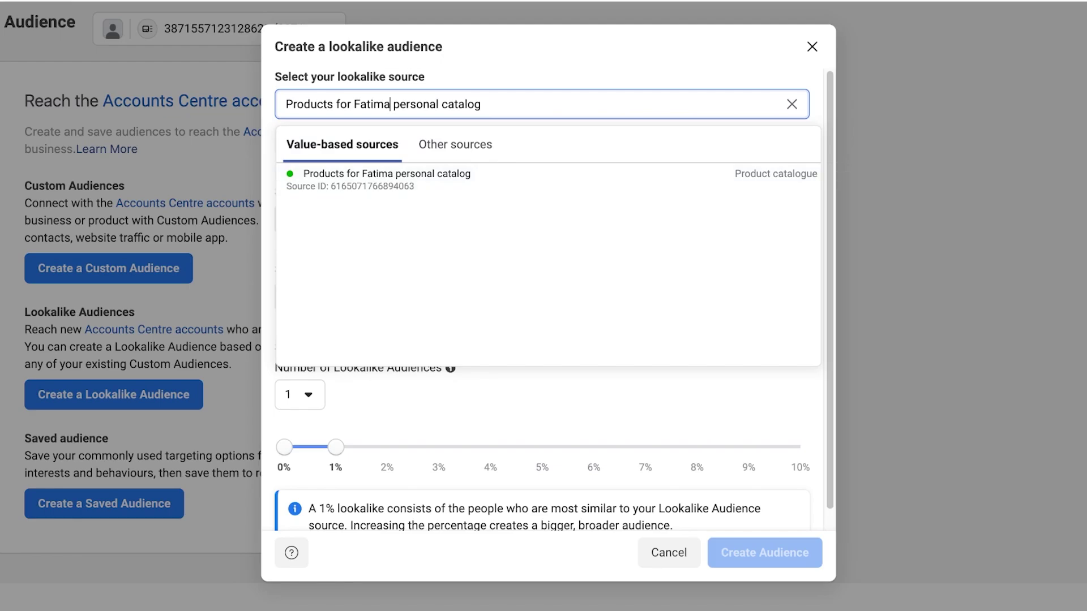
left_click(396, 179)
left_click(396, 219)
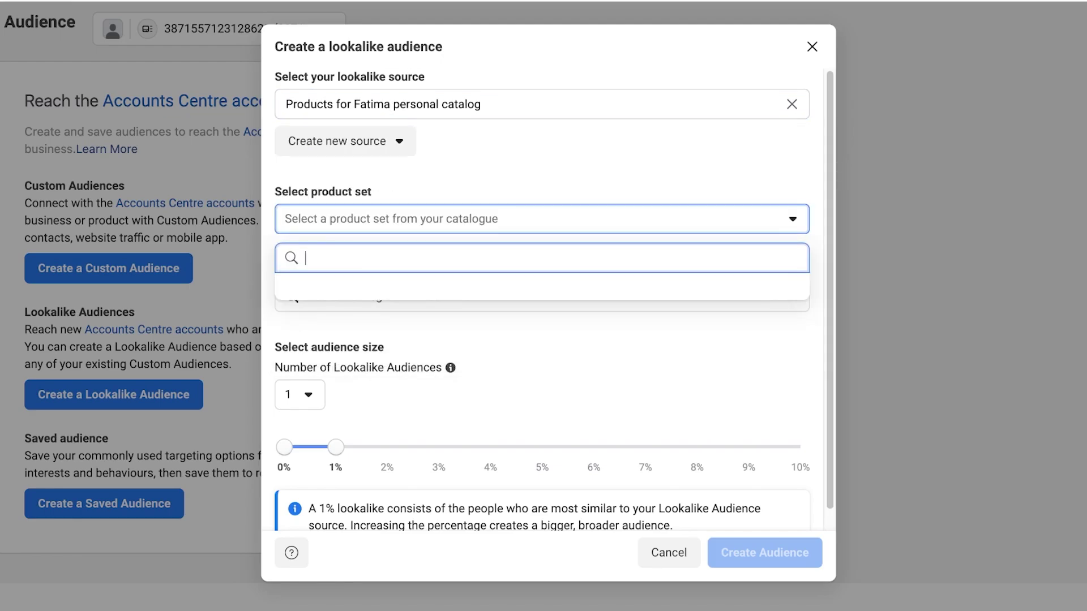
Replace the catalogue with the Gleaming Girly Page from the other sources as the lookalike source
left_click(477, 105)
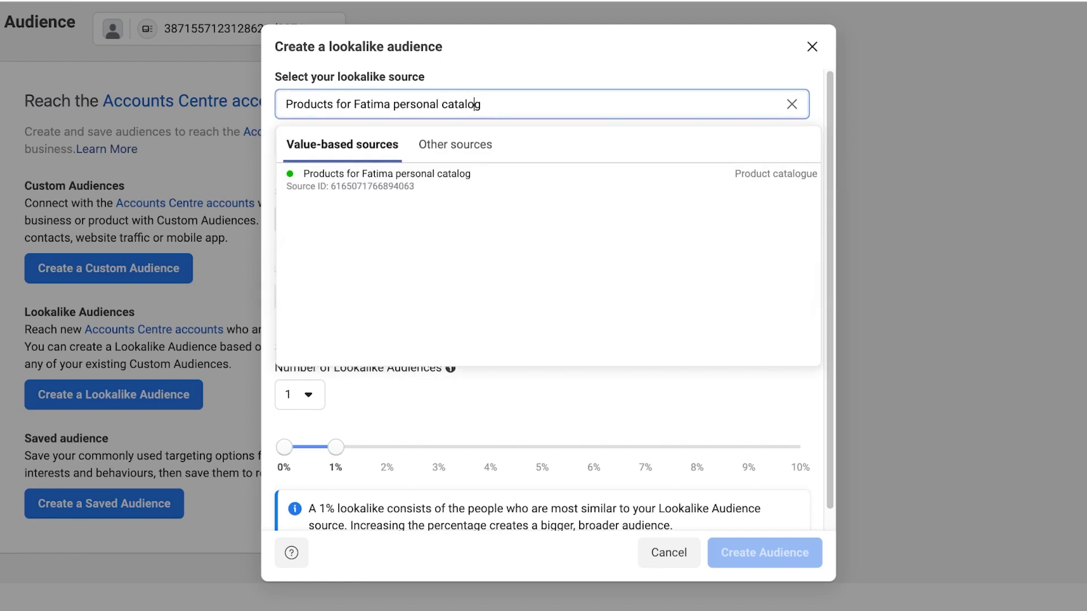
left_click(456, 144)
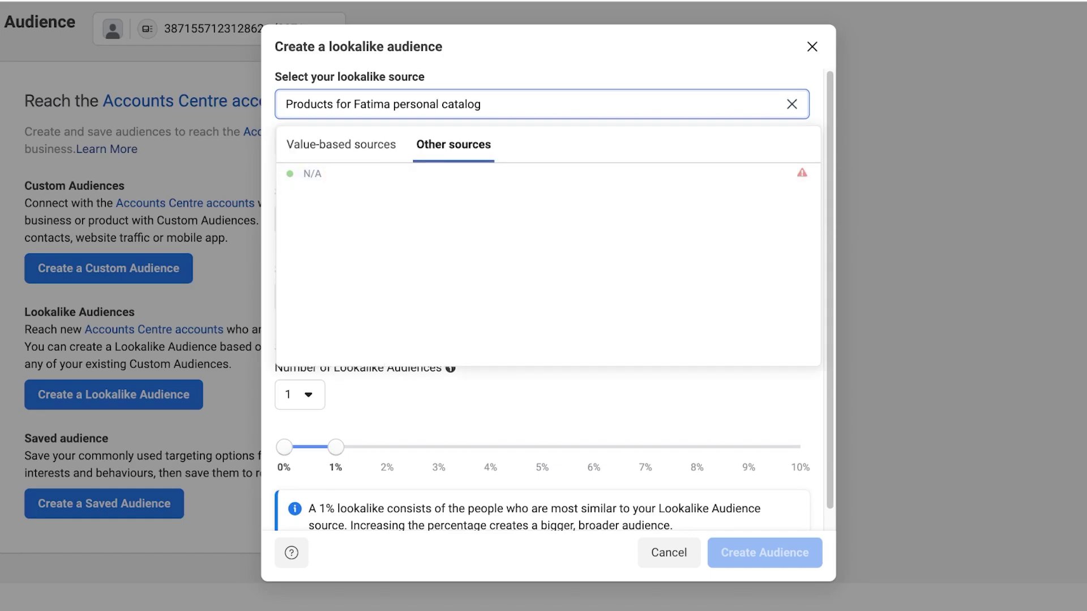
left_click(792, 105)
left_click(336, 173)
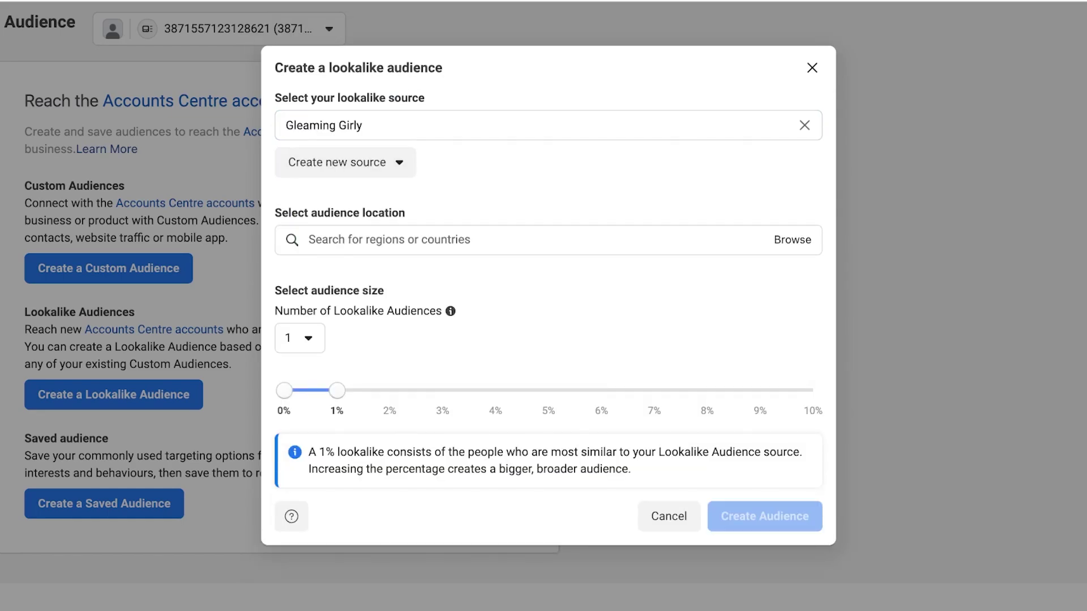
left_click(344, 162)
left_click(362, 125)
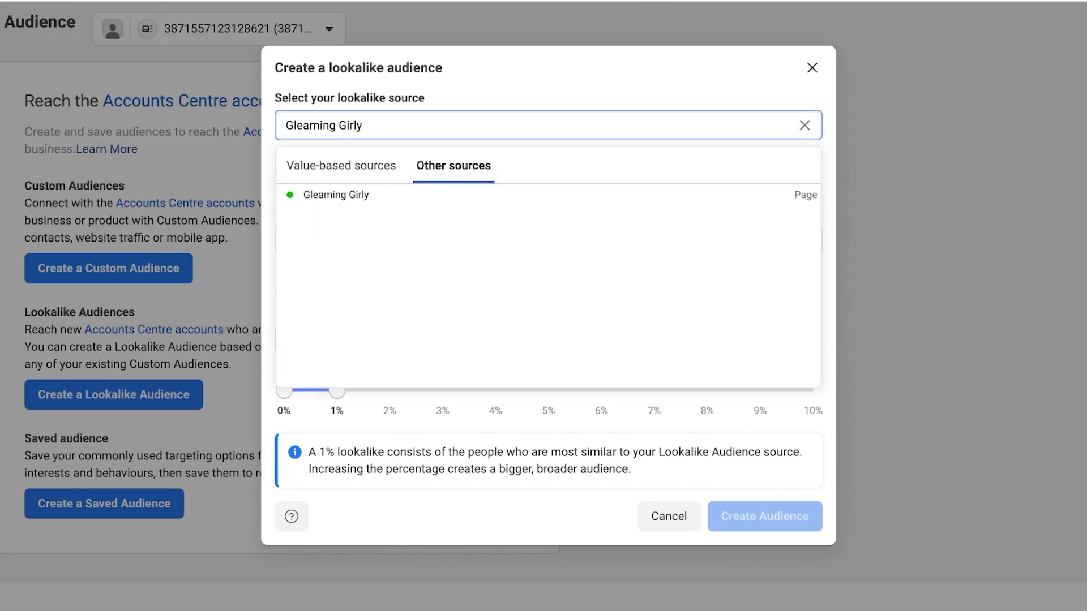
left_click(335, 194)
Replace the Gleaming Girly lookalike source with the Meraki Page from the other sources
left_click(388, 239)
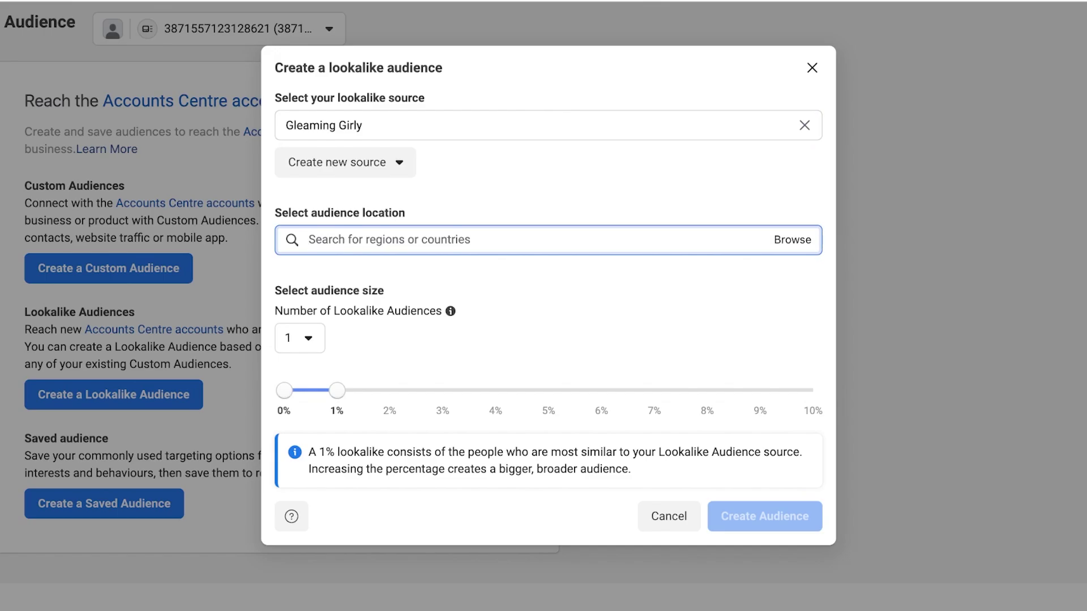
left_click(548, 125)
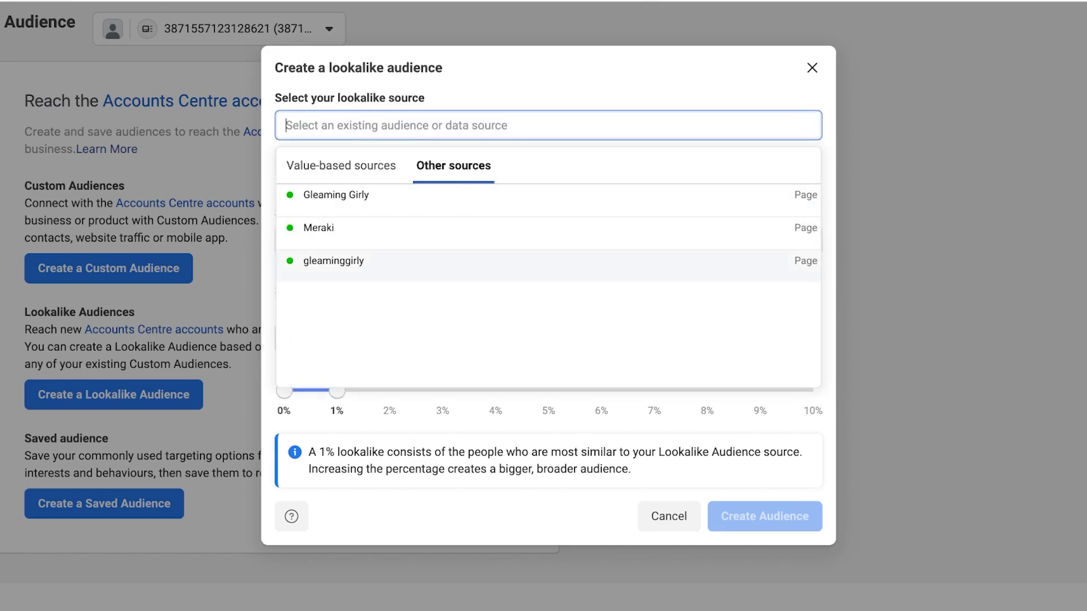
left_click(548, 233)
left_click(548, 125)
left_click(548, 194)
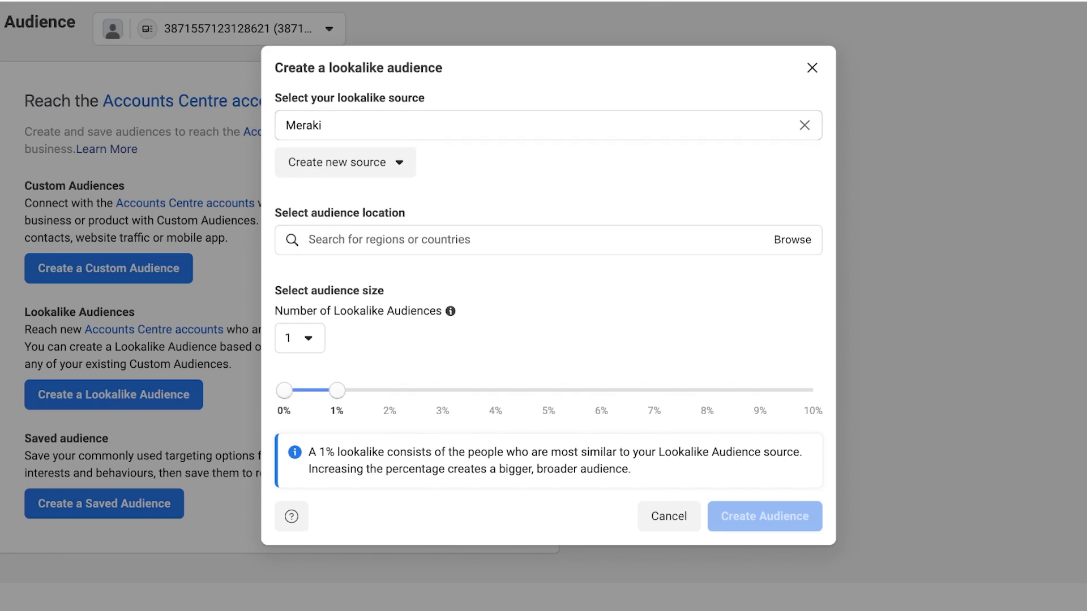
Search the audience locations for Toronto and dismiss the search
left_click(388, 239)
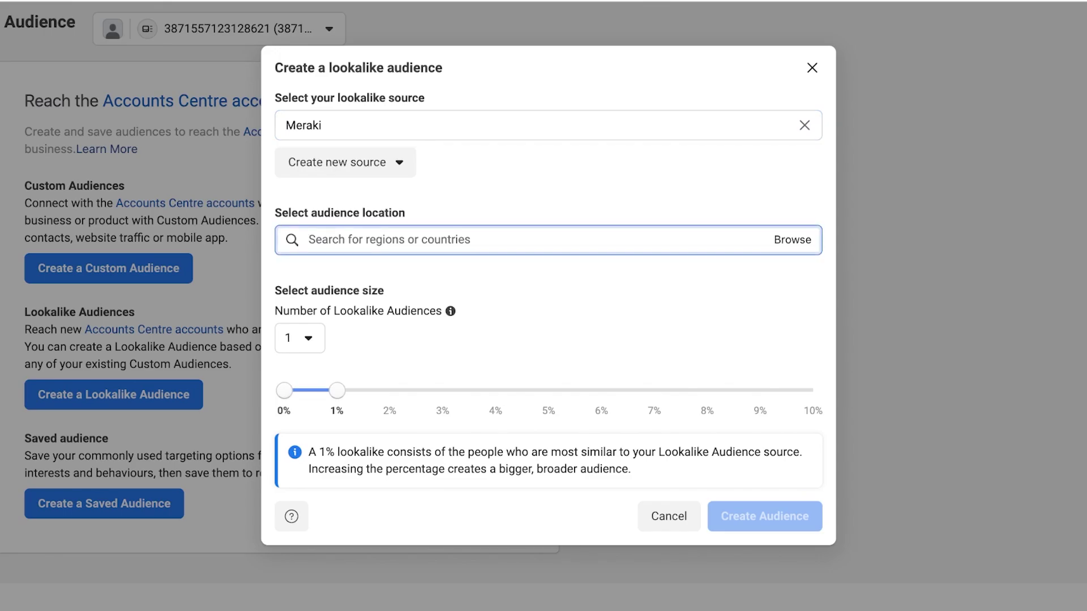
type("Toro")
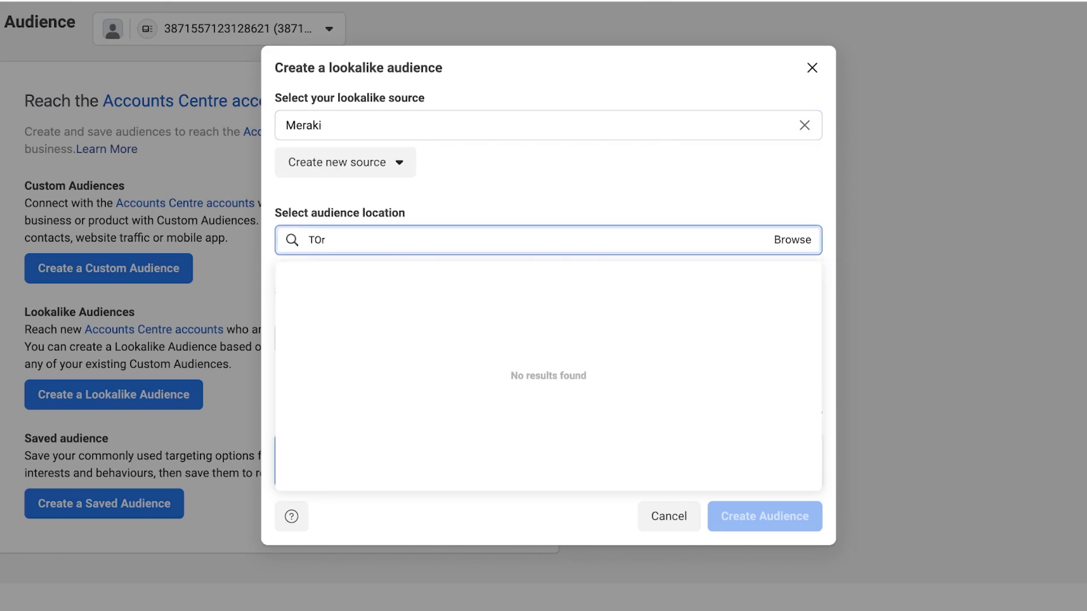
type("nto")
key("Escape")
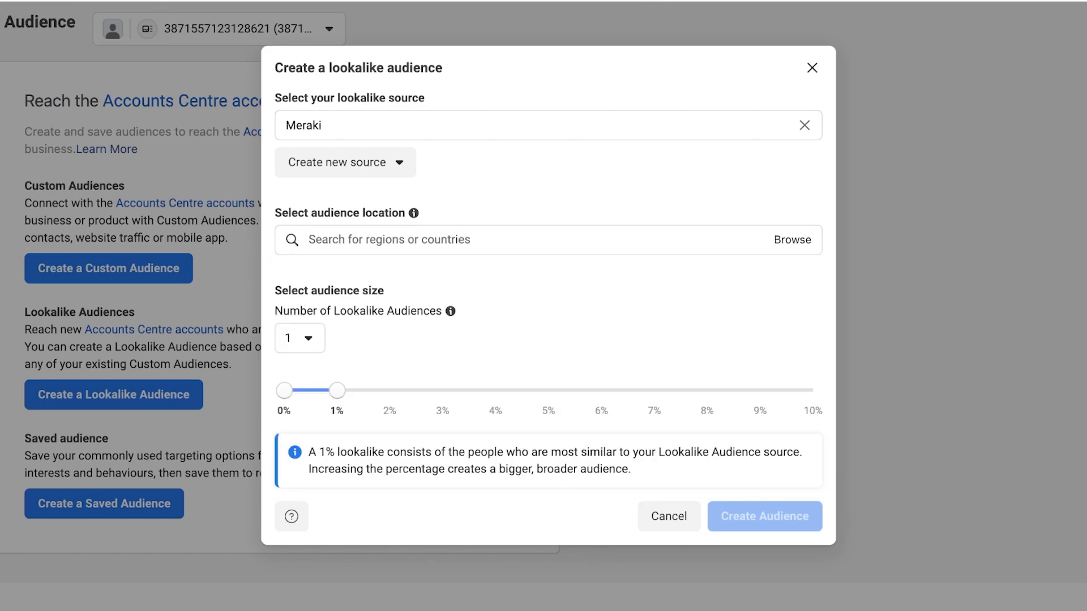
Browse the South American countries and add Argentina as the lookalike audience location
left_click(308, 239)
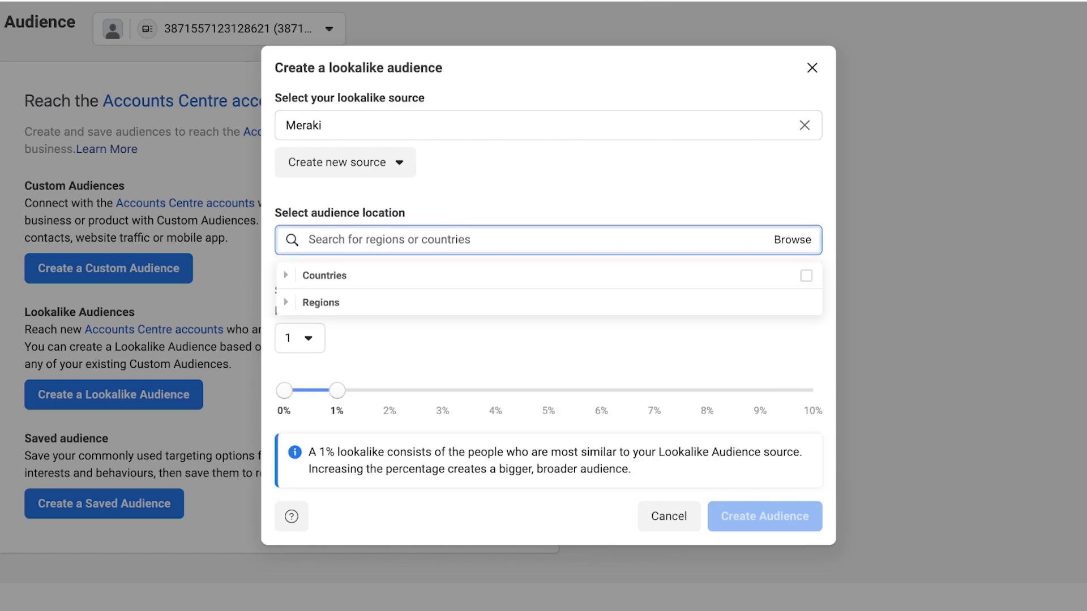
left_click(323, 275)
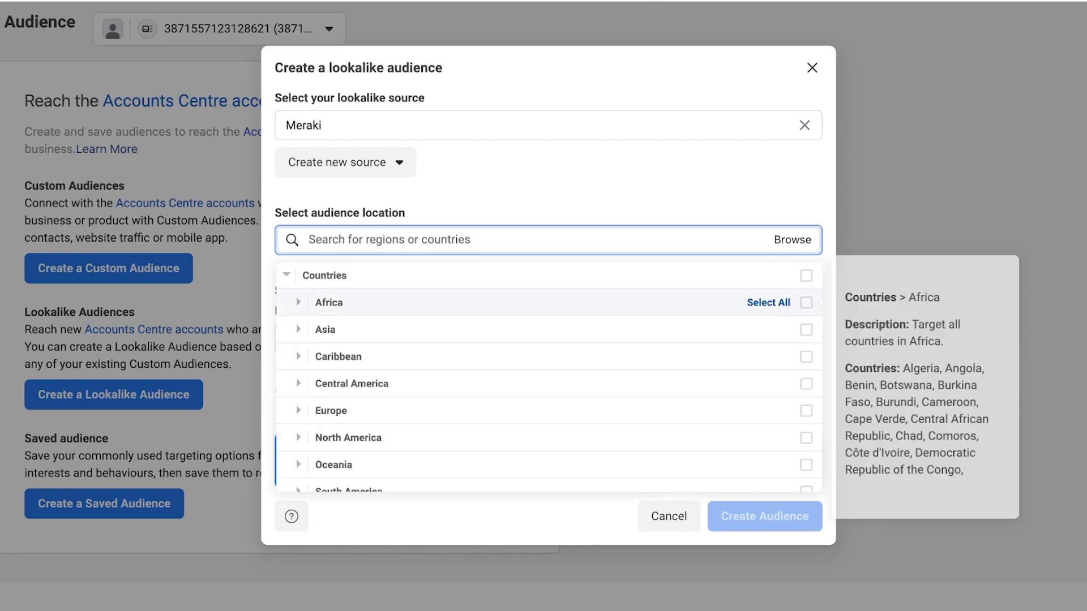
scroll(549, 371, "down", 1)
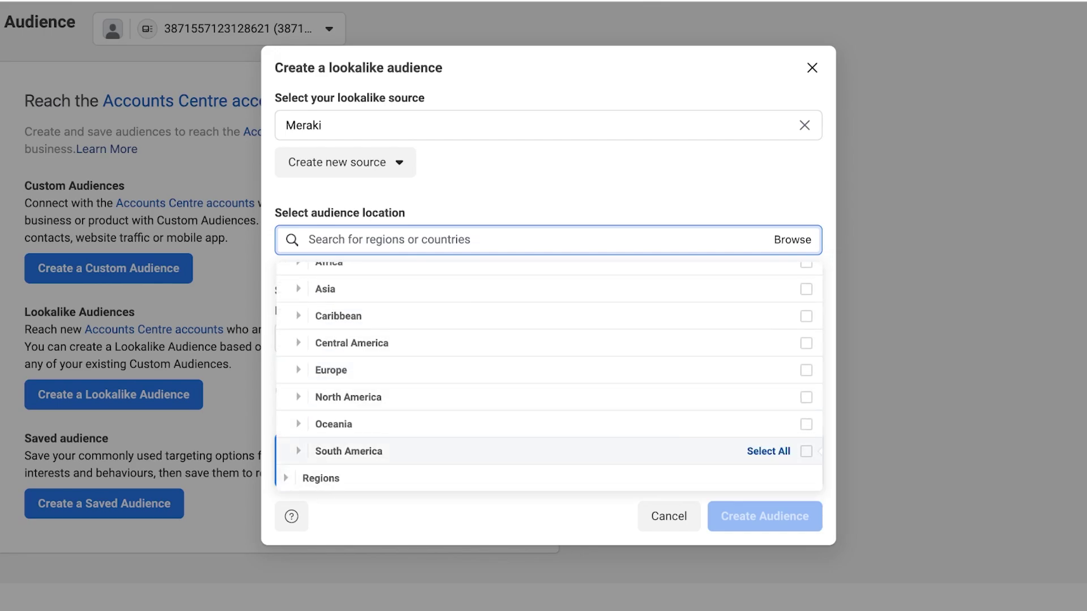
left_click(349, 451)
scroll(549, 439, "down", 3)
scroll(549, 317, "down", 1)
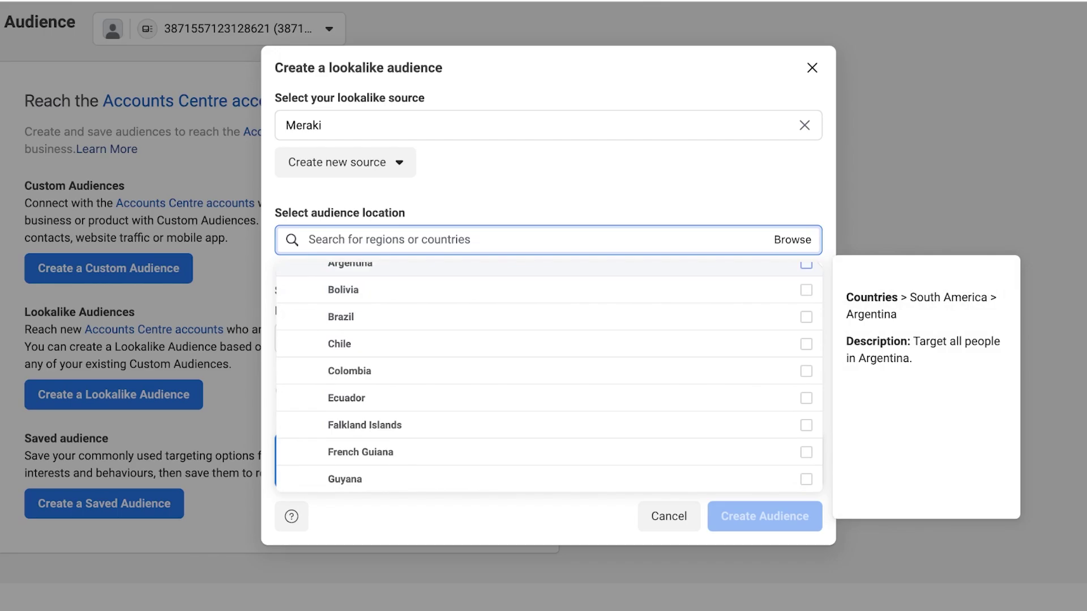
left_click(805, 265)
scroll(549, 317, "up", 1)
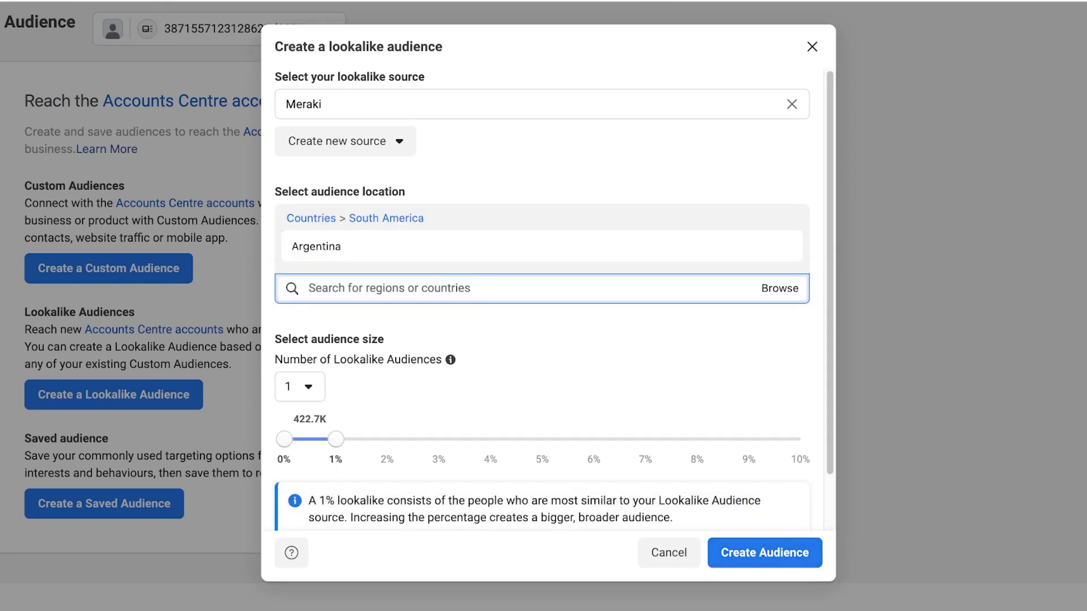
left_click(779, 289)
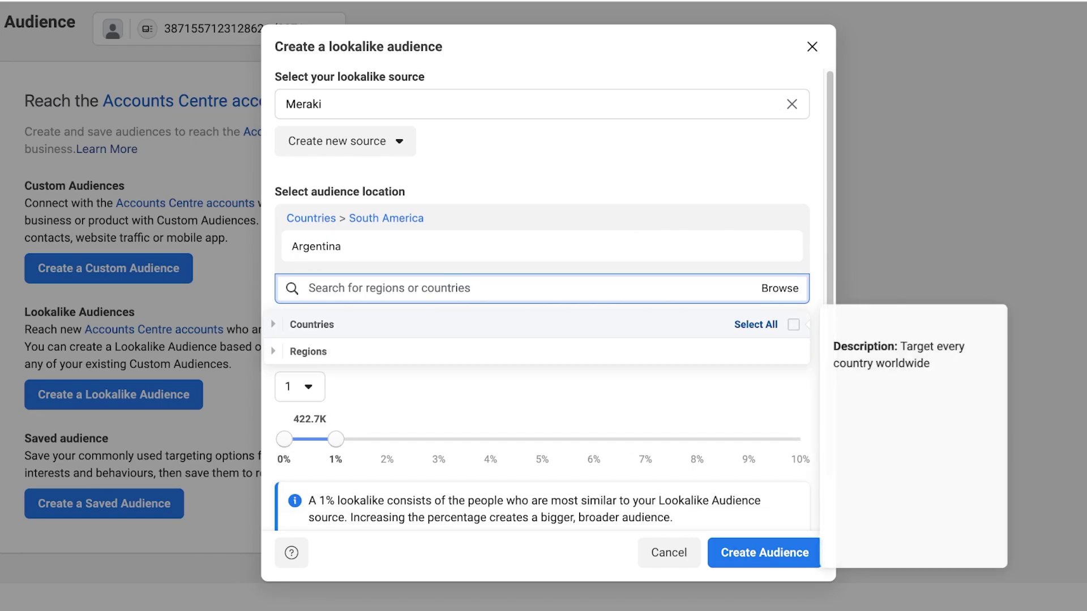
left_click(779, 289)
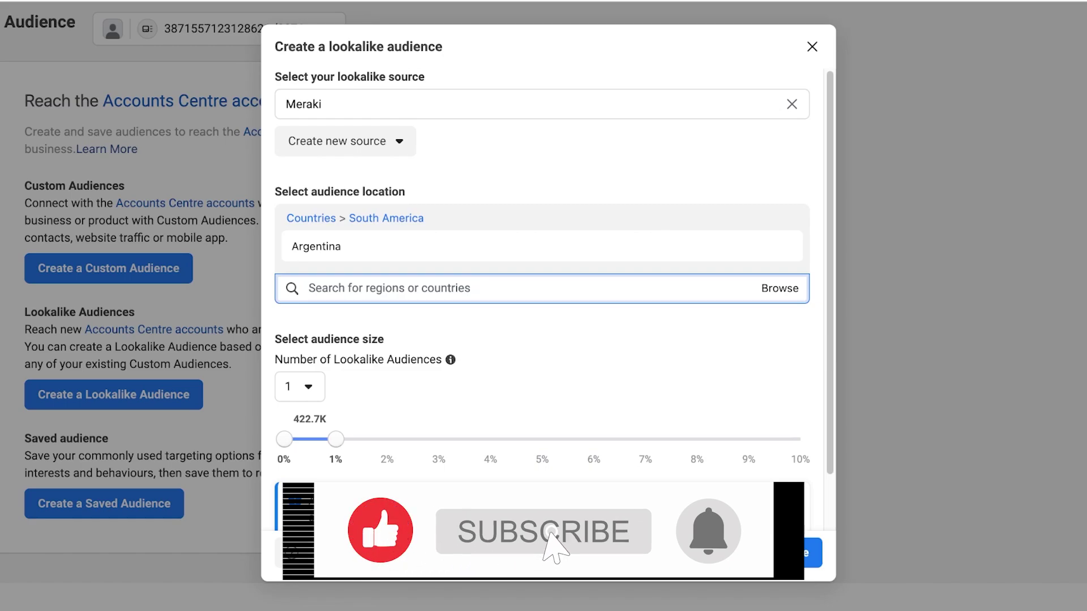
Try widening the lookalike audience size to 10%, and bring it back down to 1%
scroll(542, 283, "down", 2)
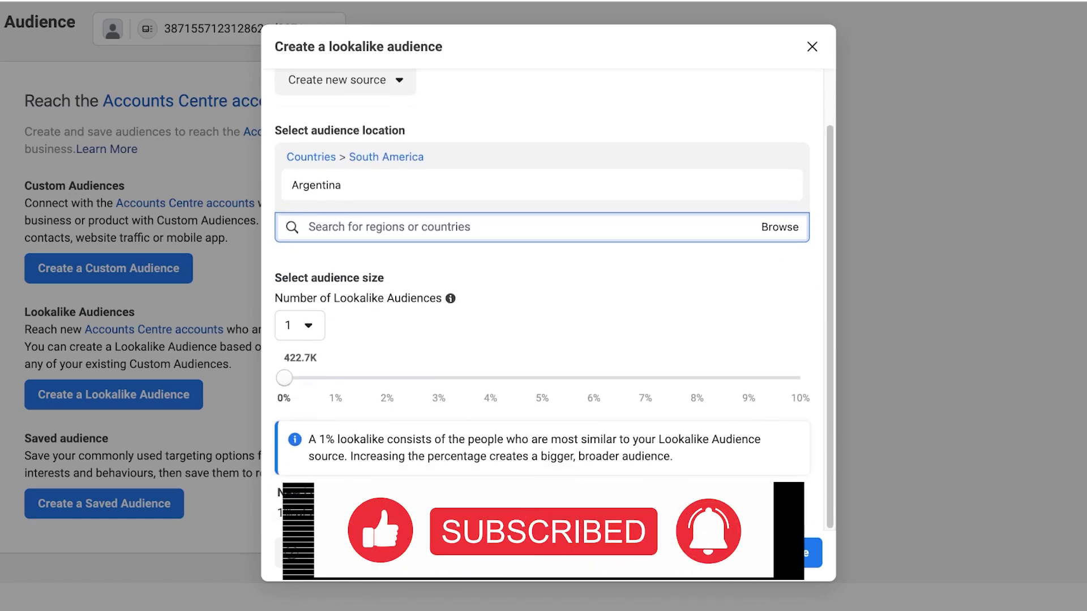
mouse_move(450, 298)
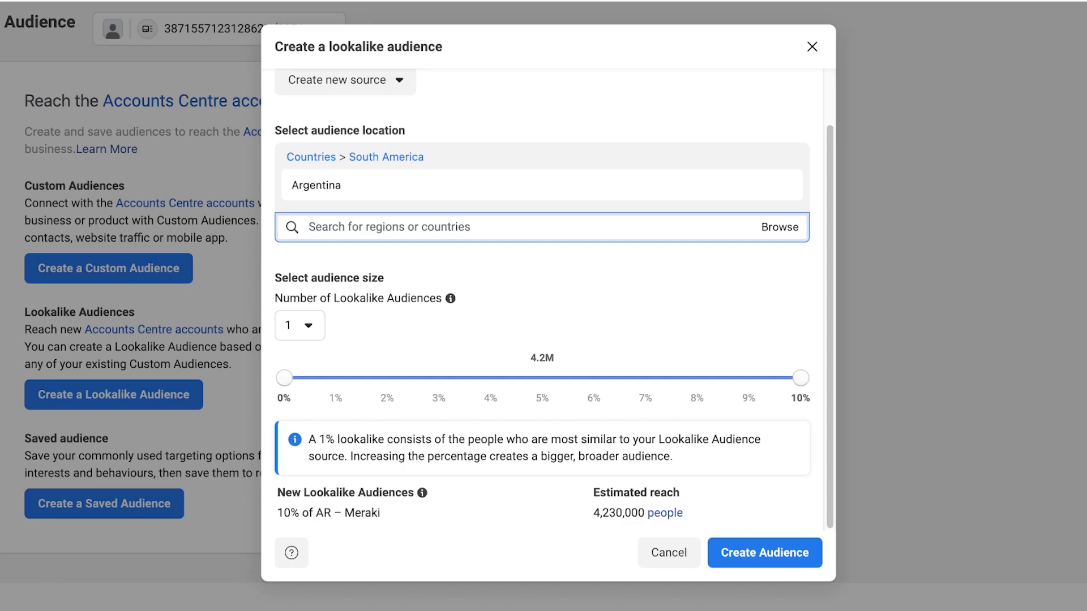
mouse_move(801, 378)
left_mouse_down()
mouse_move(336, 378)
mouse_move(800, 377)
left_mouse_up()
left_click_drag(801, 377, 335, 377)
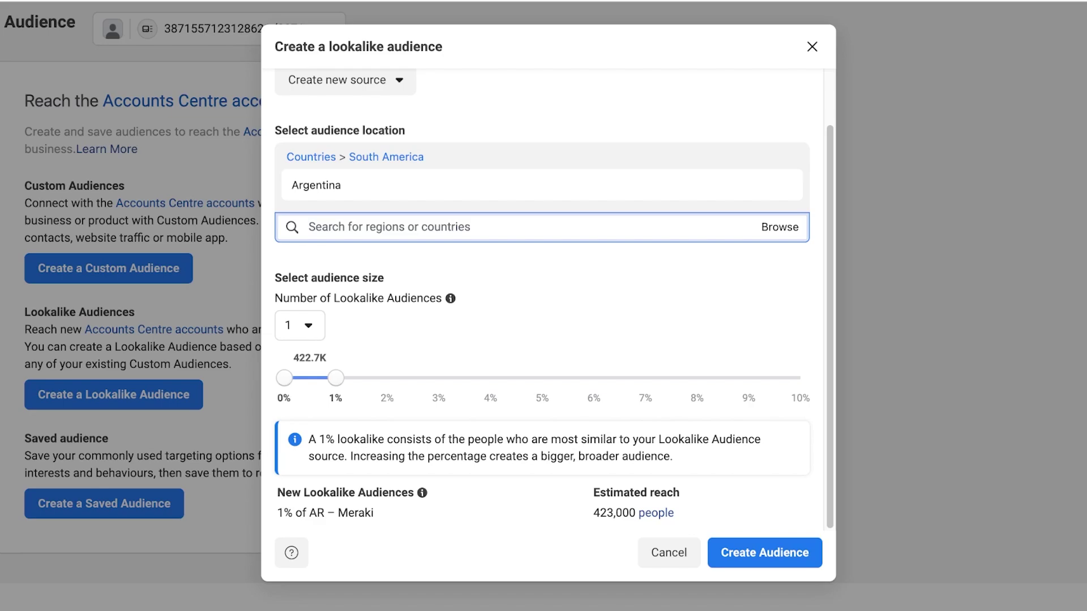
Highlight the estimated reach and try to create the 1% Argentina lookalike audience based on Meraki
scroll(541, 300, "up", 2)
scroll(541, 300, "down", 2)
left_click_drag(593, 513, 674, 513)
left_click(764, 552)
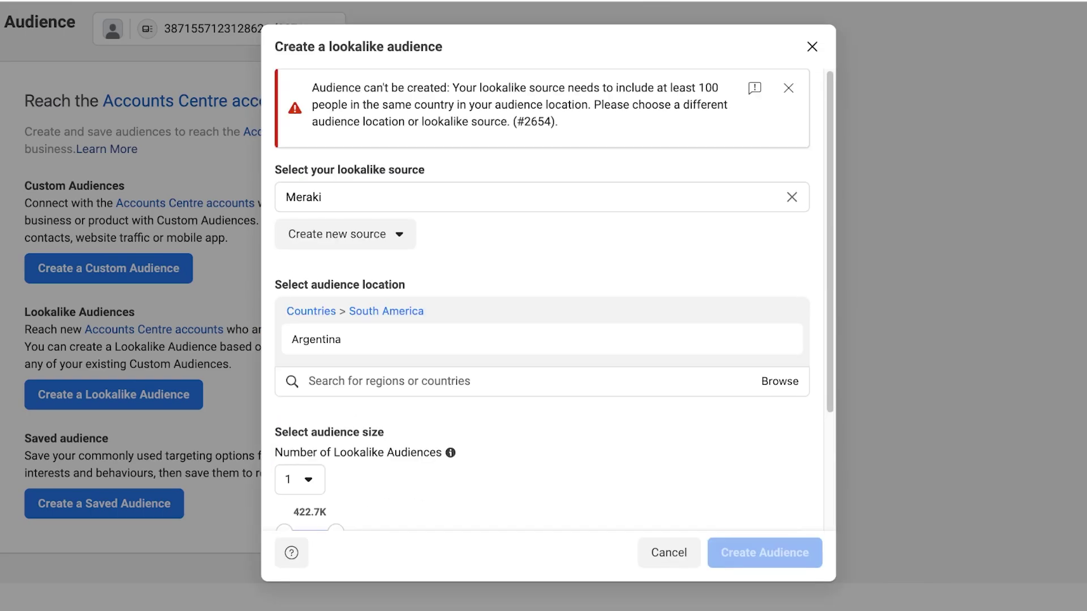
left_click_drag(473, 88, 559, 121)
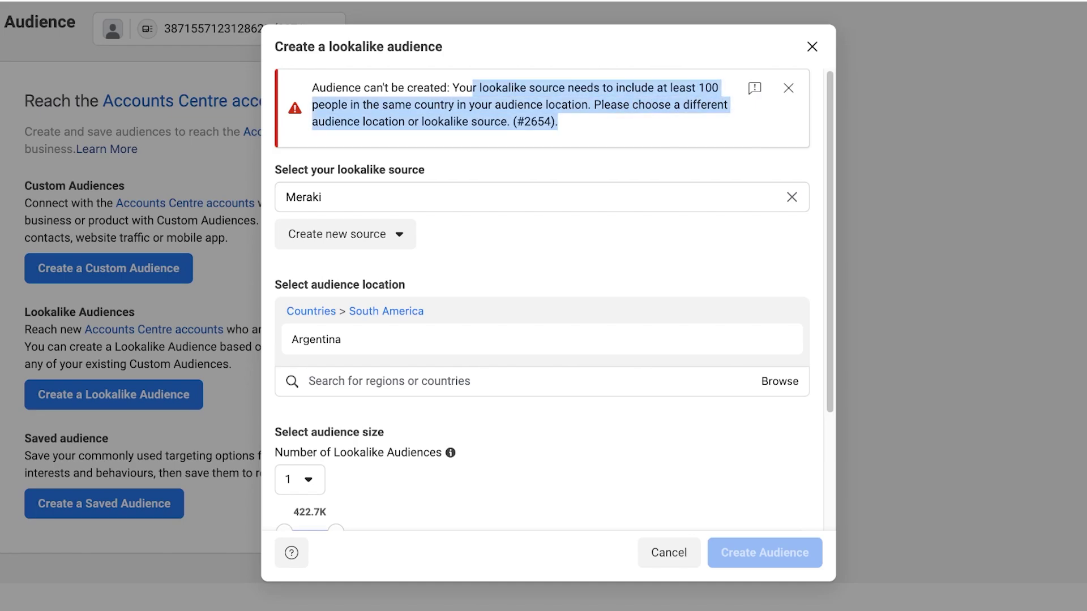
Clear the Meraki lookalike source and remove Argentina from the audience location
left_click(322, 197)
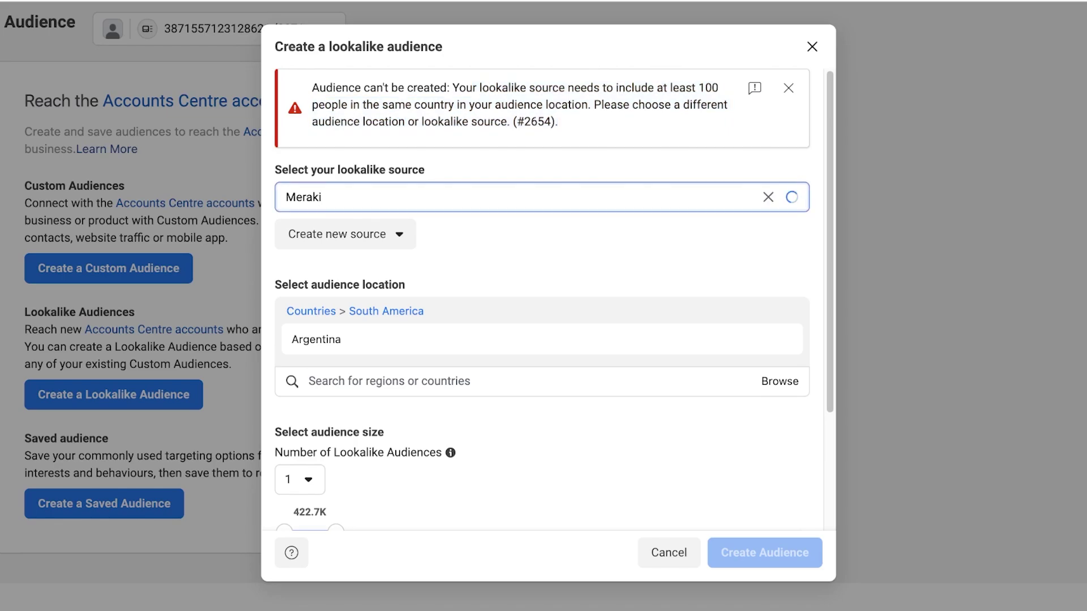
left_click(791, 197)
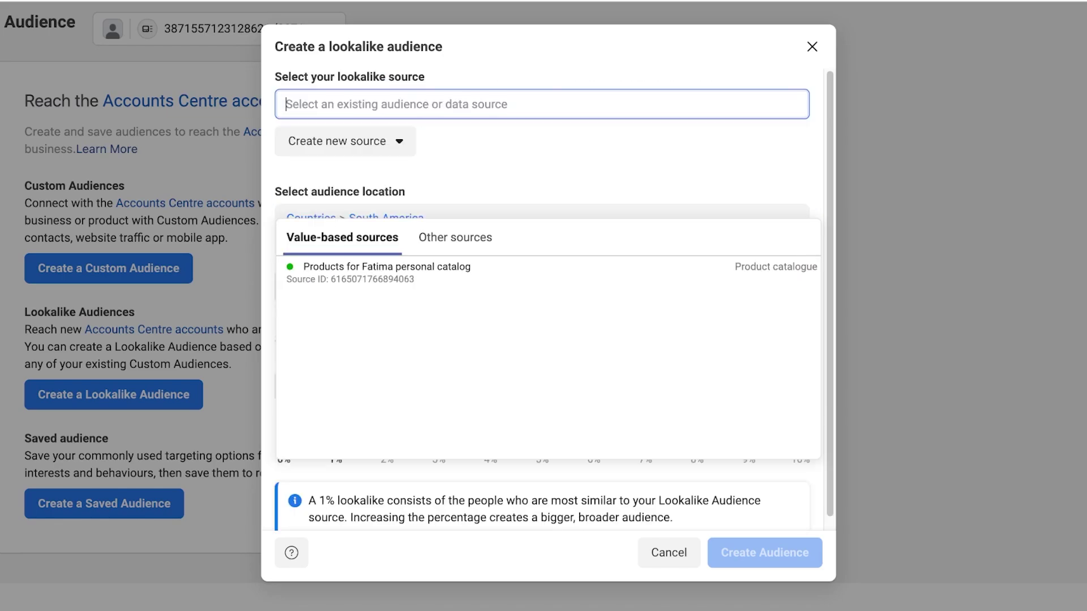
key("Escape")
mouse_move(396, 246)
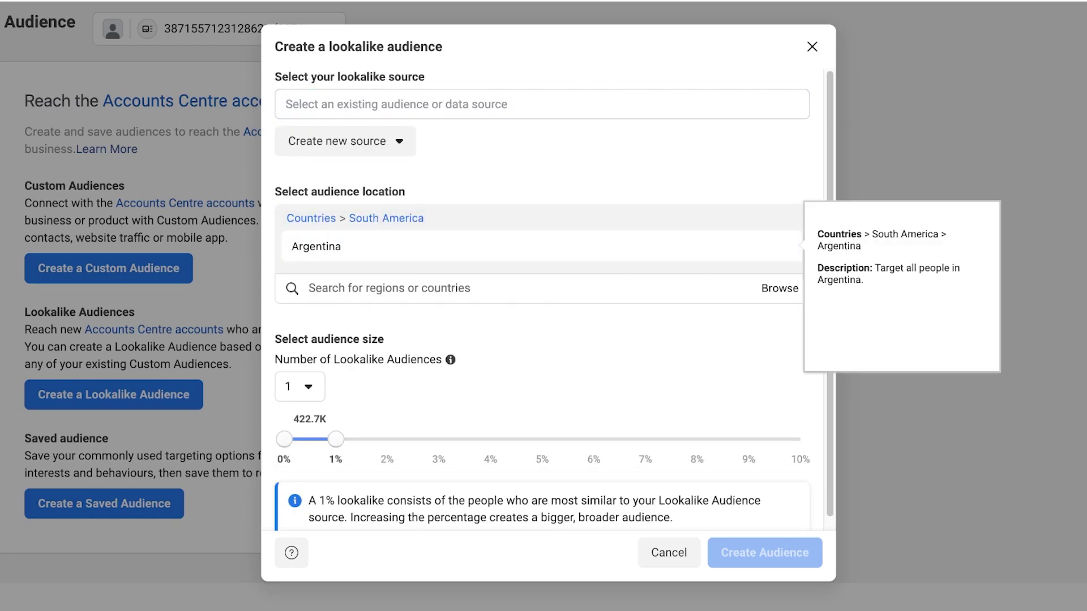
left_click(779, 221)
Start a new Custom Audience as the lookalike source, using Shopping from the Meta sources
left_click(344, 162)
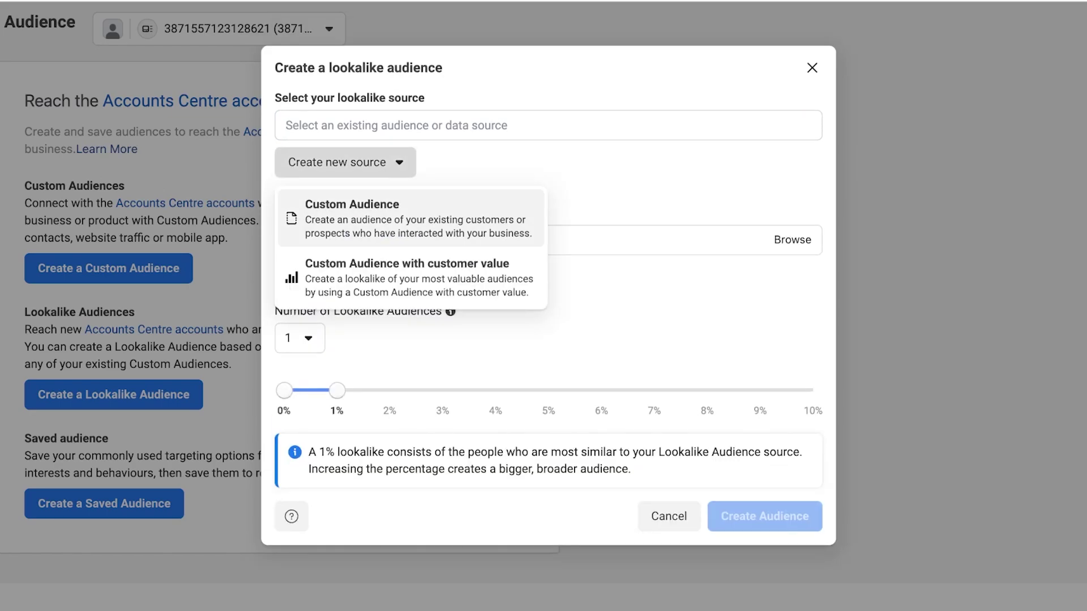
left_click(396, 218)
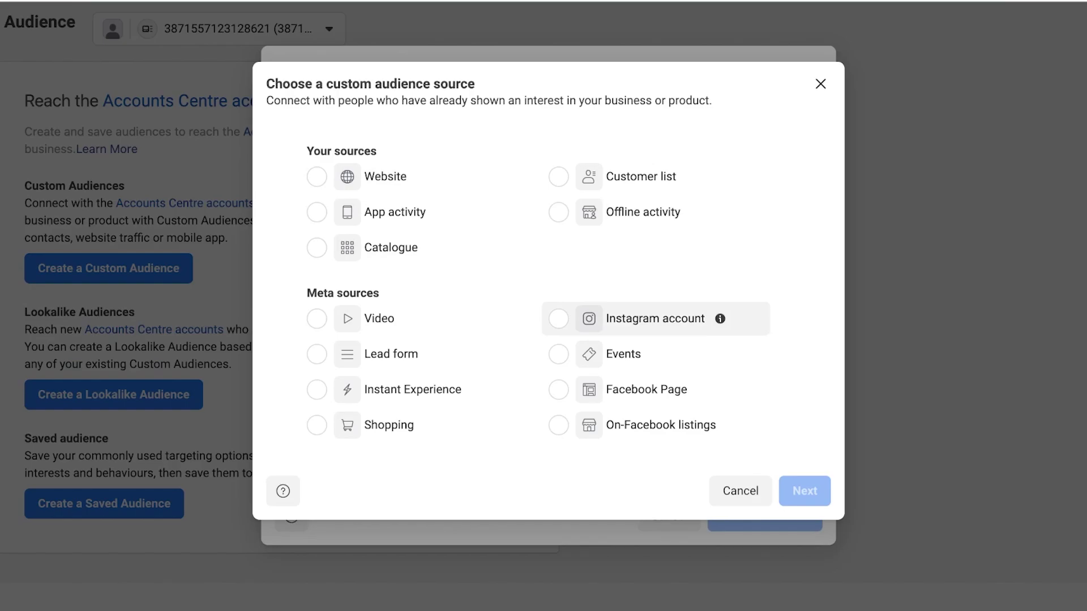
left_click(316, 213)
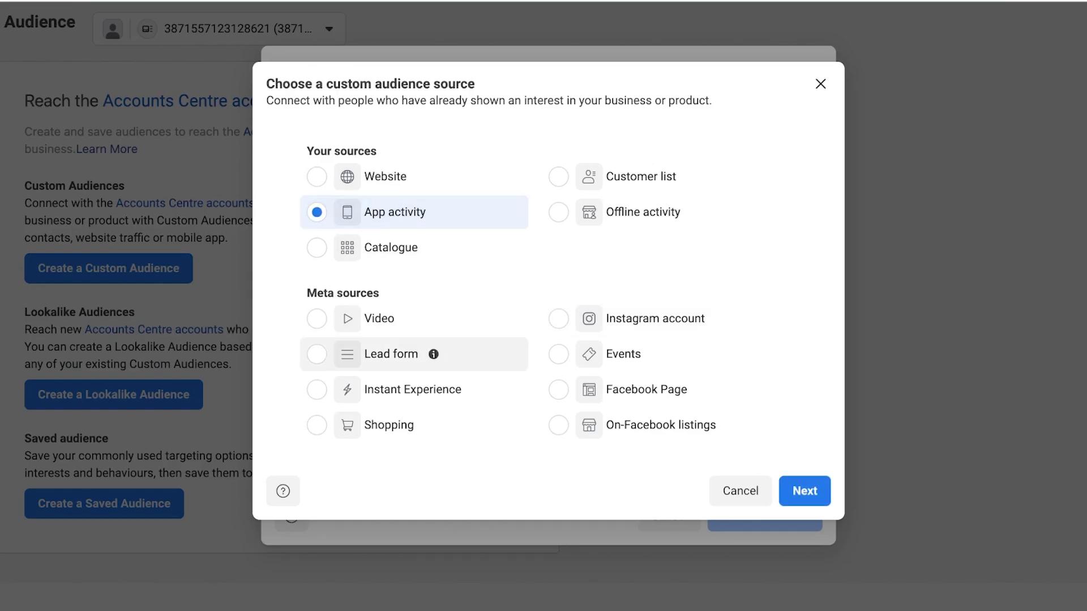
left_click(317, 425)
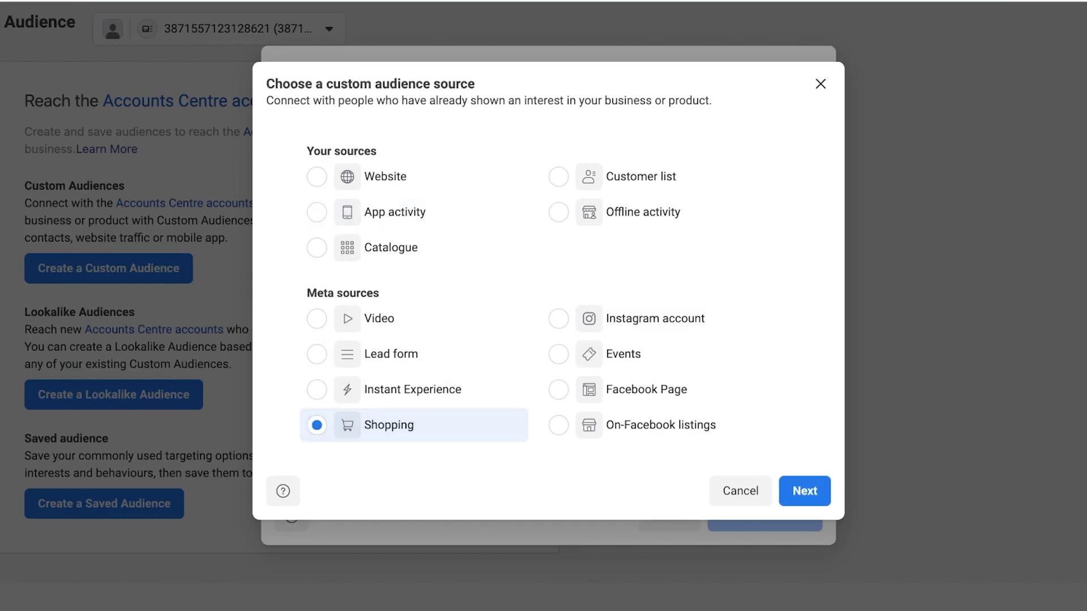
left_click(804, 491)
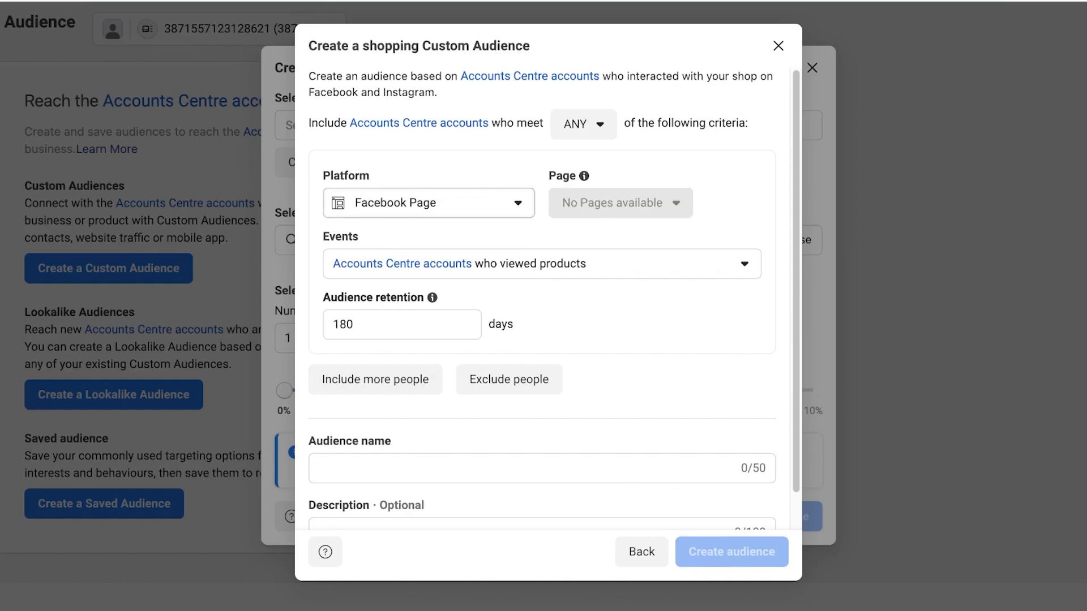
Keep Facebook Page as the platform and set the event to accounts who viewed shops page
left_click(429, 203)
left_click(408, 240)
left_click(537, 263)
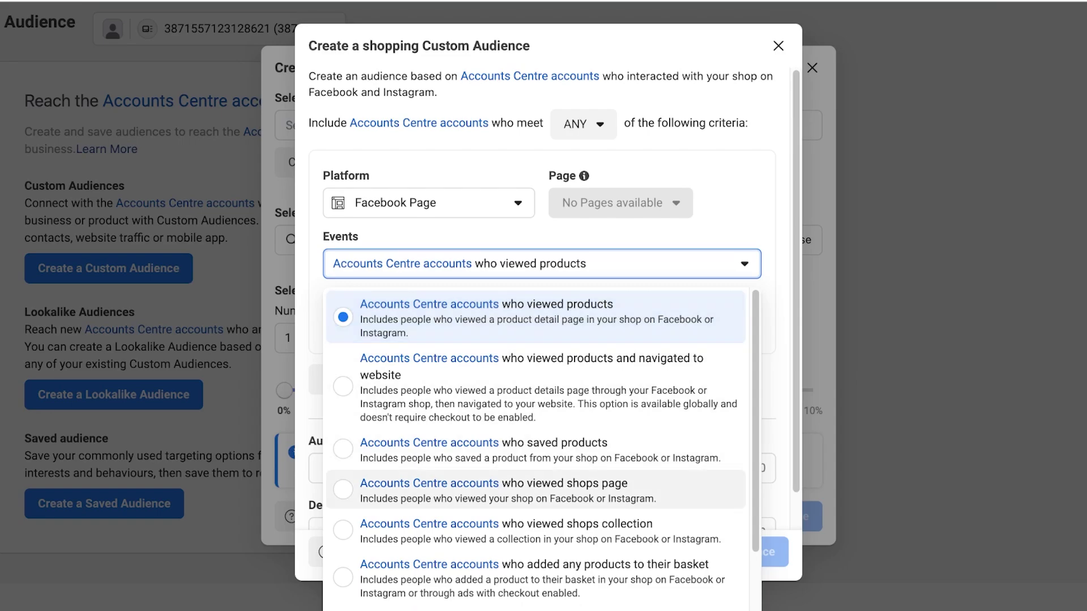
left_click(492, 490)
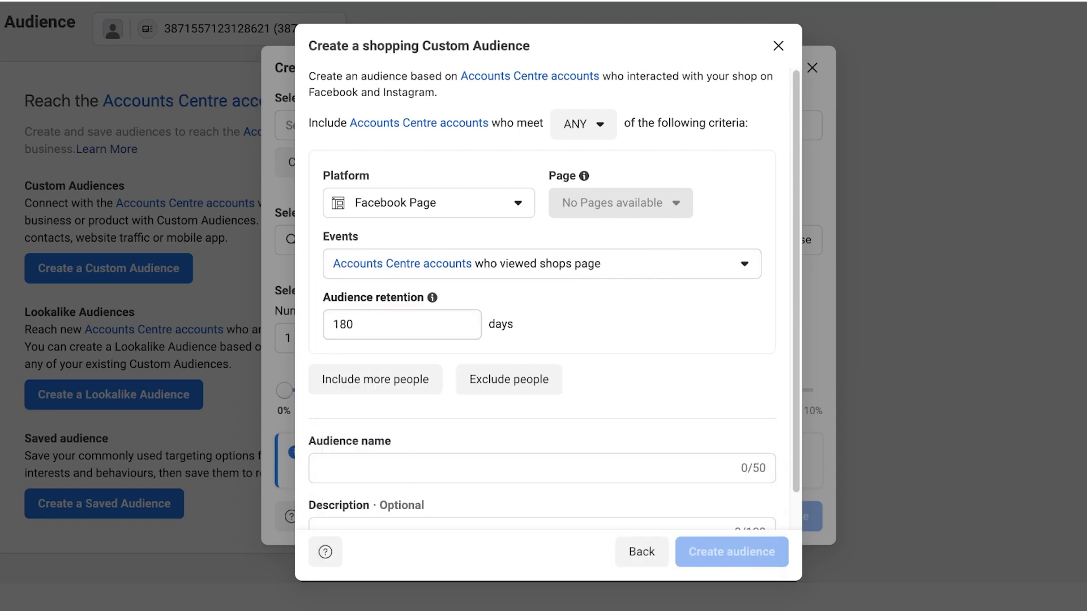
Name the audience shoppers and set its event to accounts who purchased any products
left_click(353, 324)
scroll(375, 334, "down", 2)
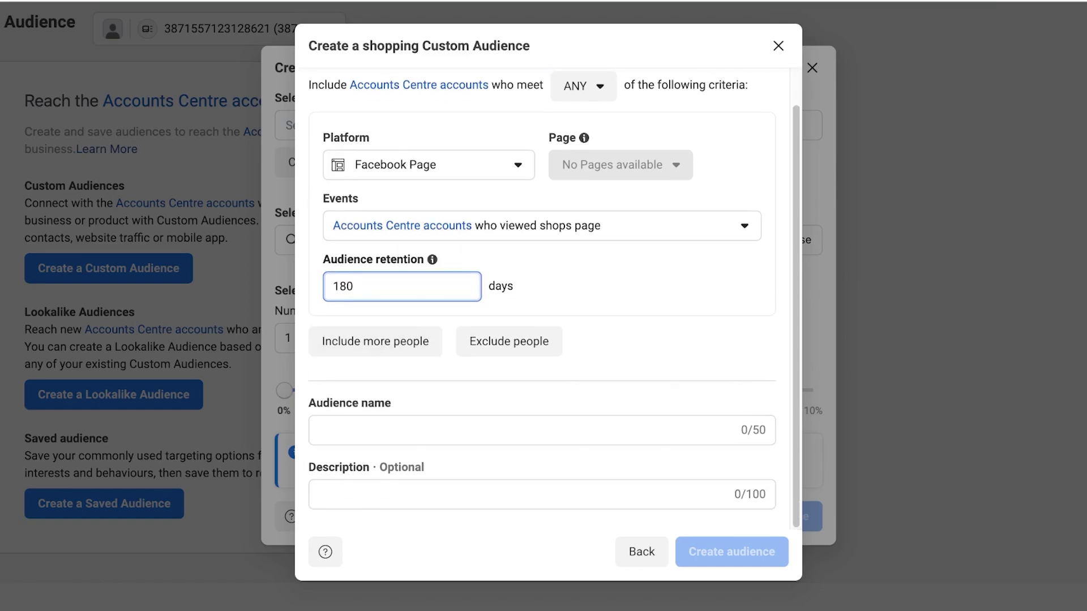
left_click(375, 431)
type("shoppers")
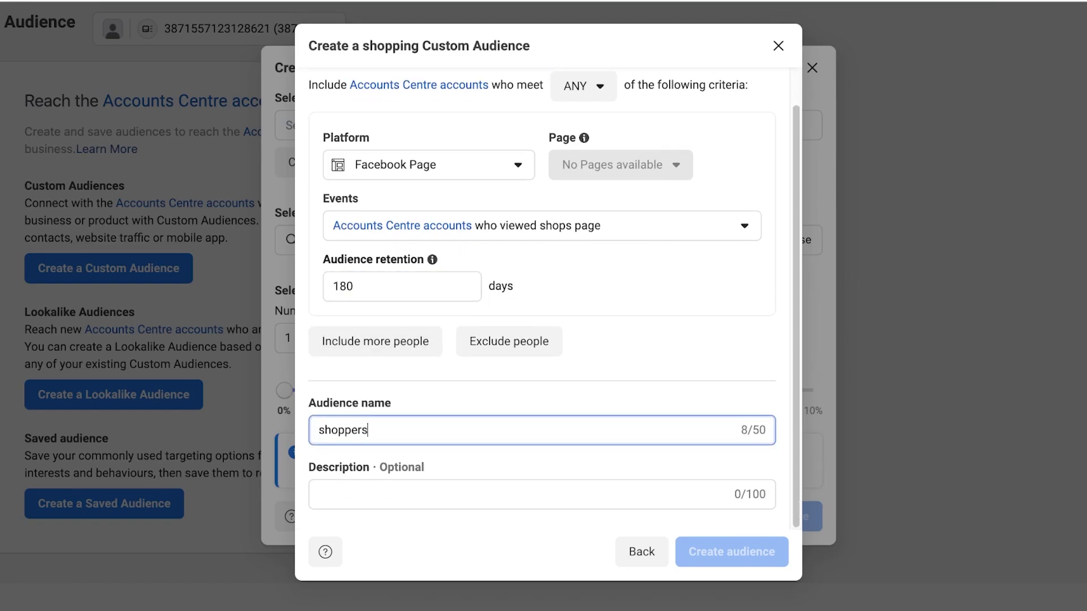
left_click(509, 225)
scroll(509, 402, "down", 2)
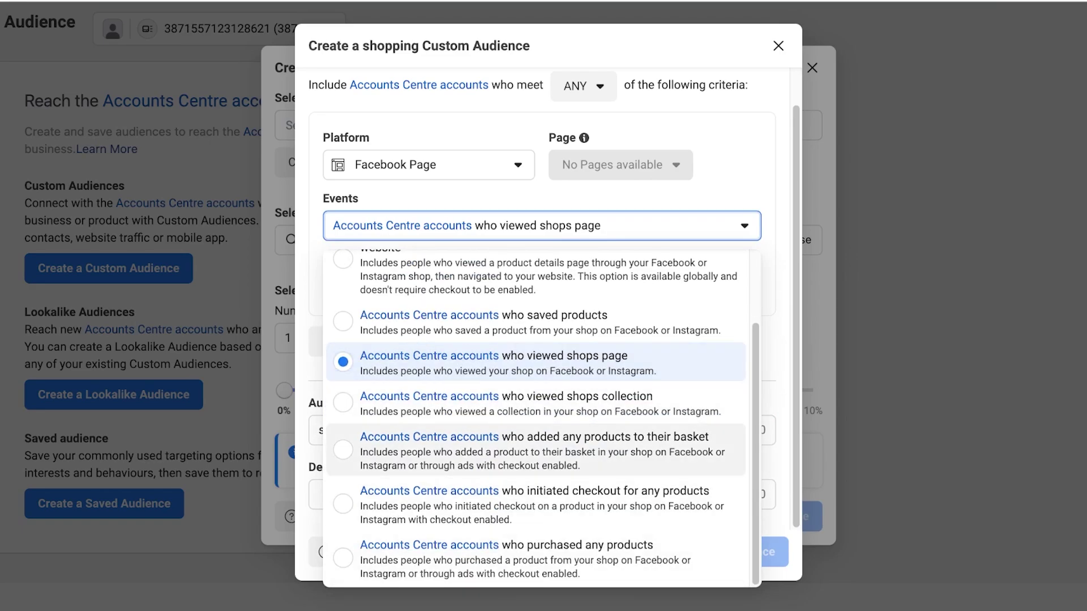
left_click(536, 558)
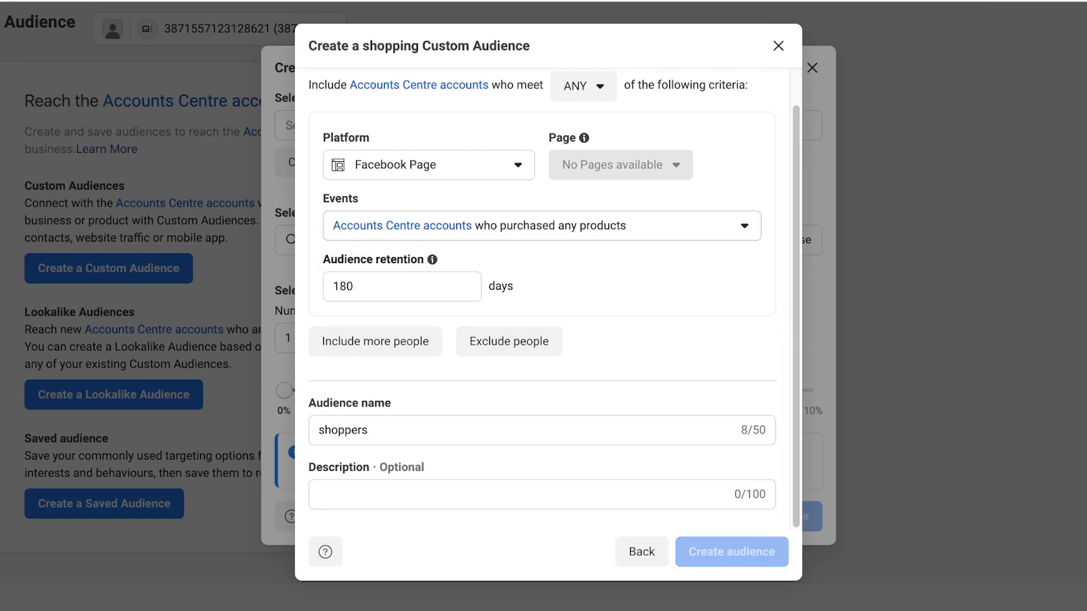
left_click(541, 494)
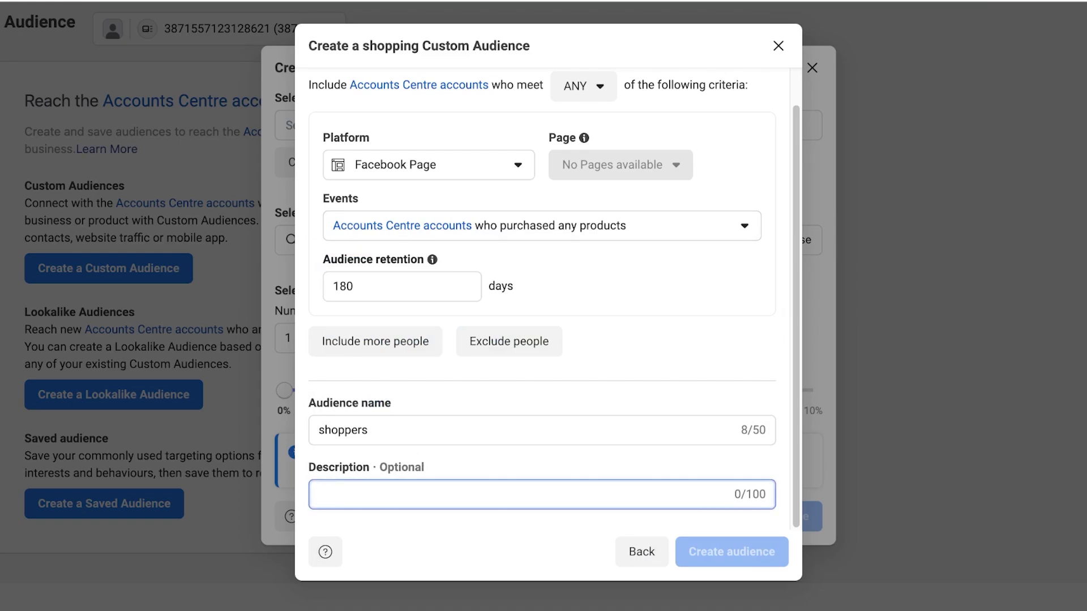
Switch the platform to Instagram account and require accounts to meet ALL criteria
scroll(541, 299, "up", 1)
left_click(428, 202)
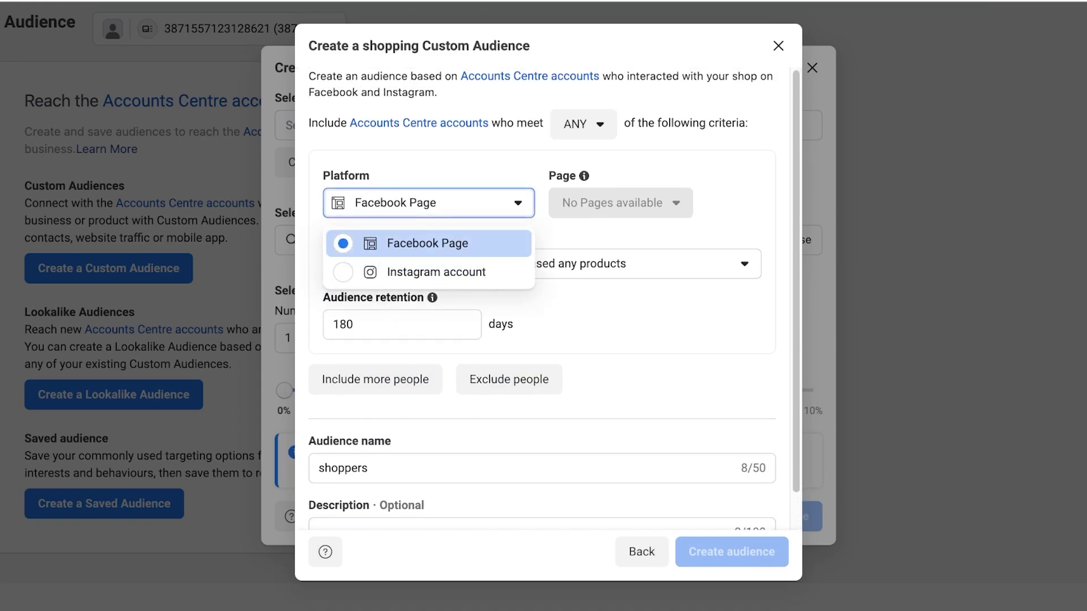
left_click(403, 271)
left_click(583, 124)
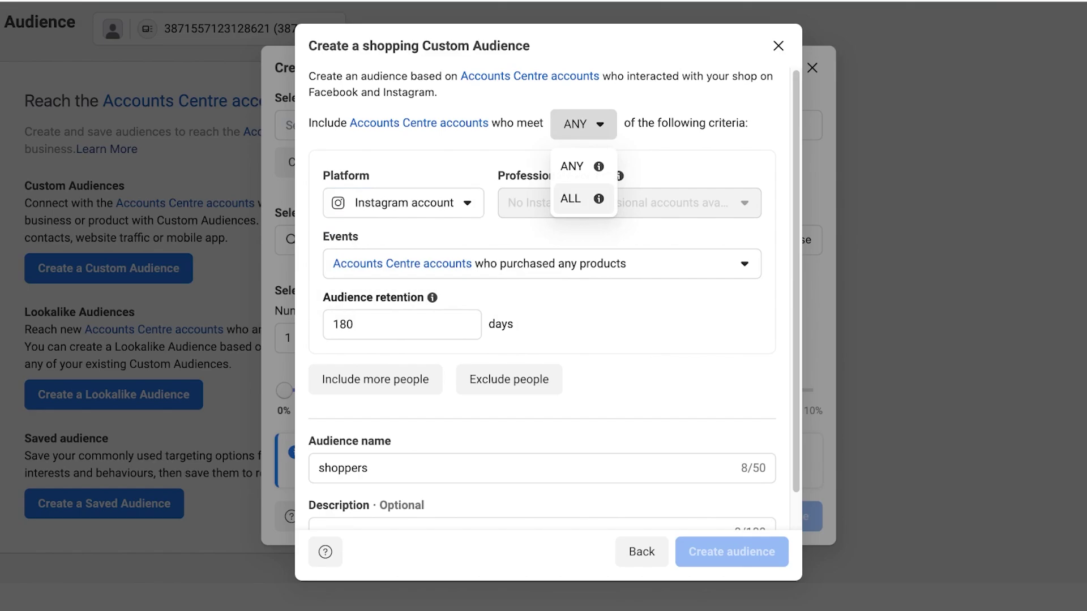
left_click(571, 199)
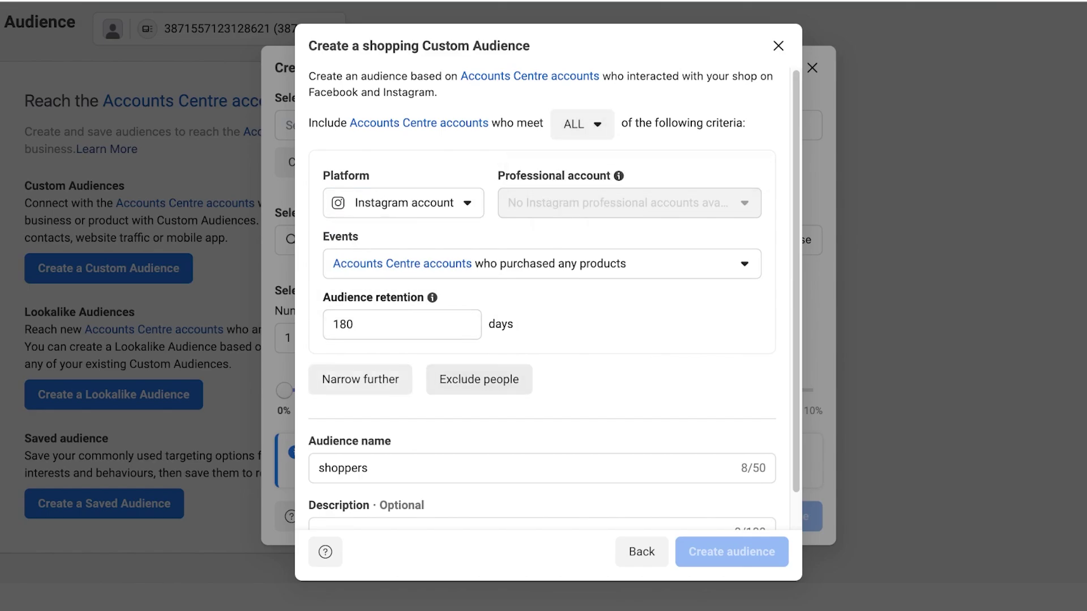
Narrow the shopping audience with an additional criterion that uses Facebook Page as the platform
left_click(359, 380)
left_click(428, 441)
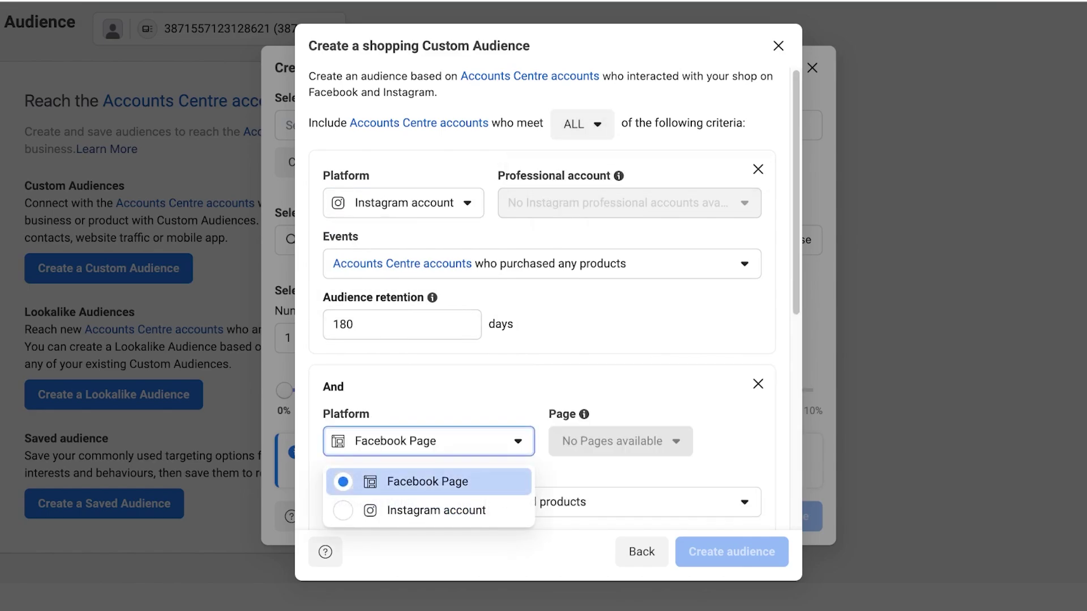
left_click(428, 481)
Discard the shopping Custom Audience and lookalike audience forms, and reveal the Ads Manager navigation
left_click(778, 45)
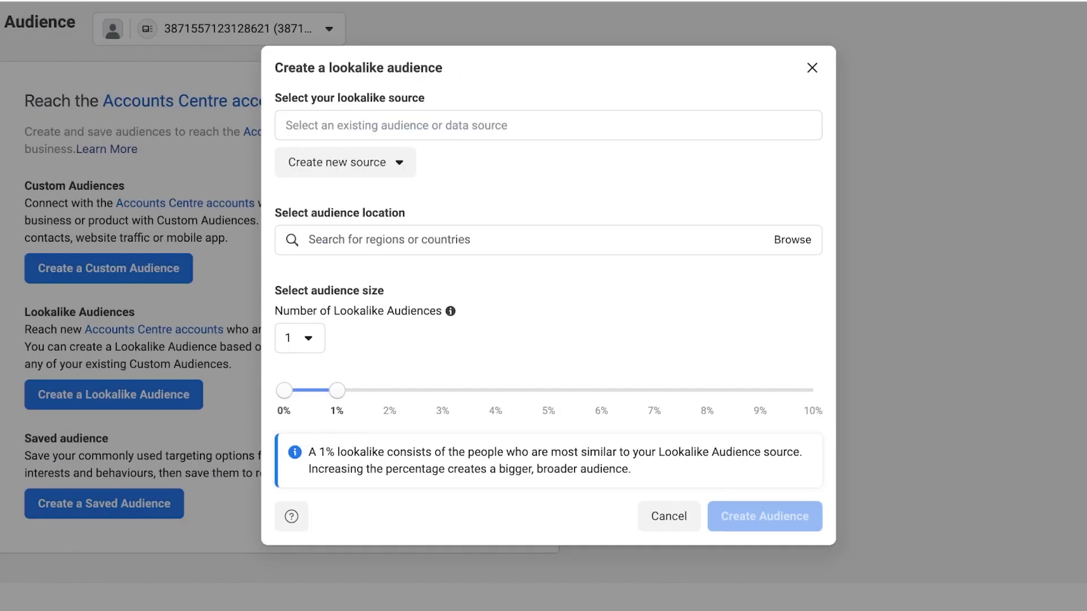
left_click(812, 67)
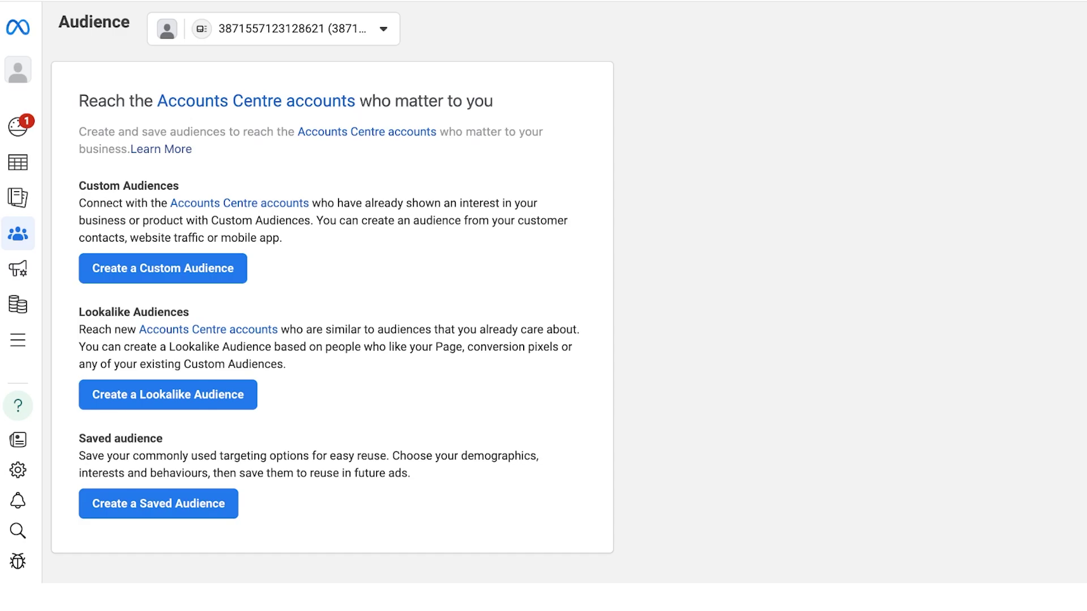
scroll(367, 132, "down", 1)
mouse_move(17, 85)
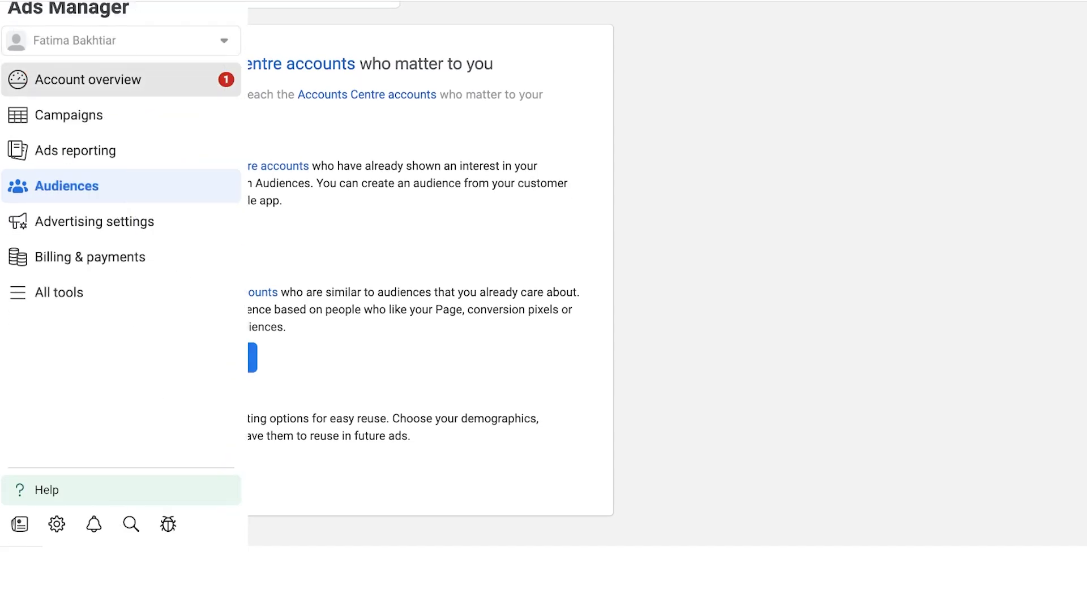